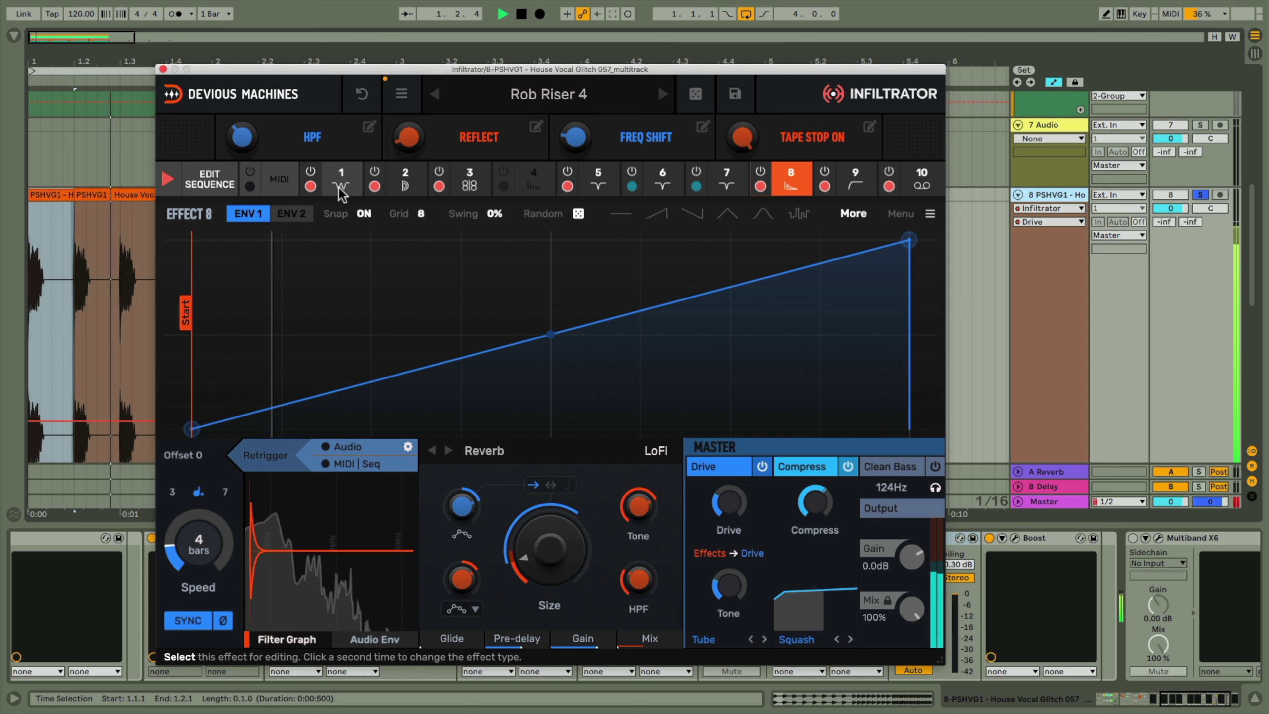
Step: Start playback and audition the vocal riser's first and second Infiltrator effects
left_click(341, 191)
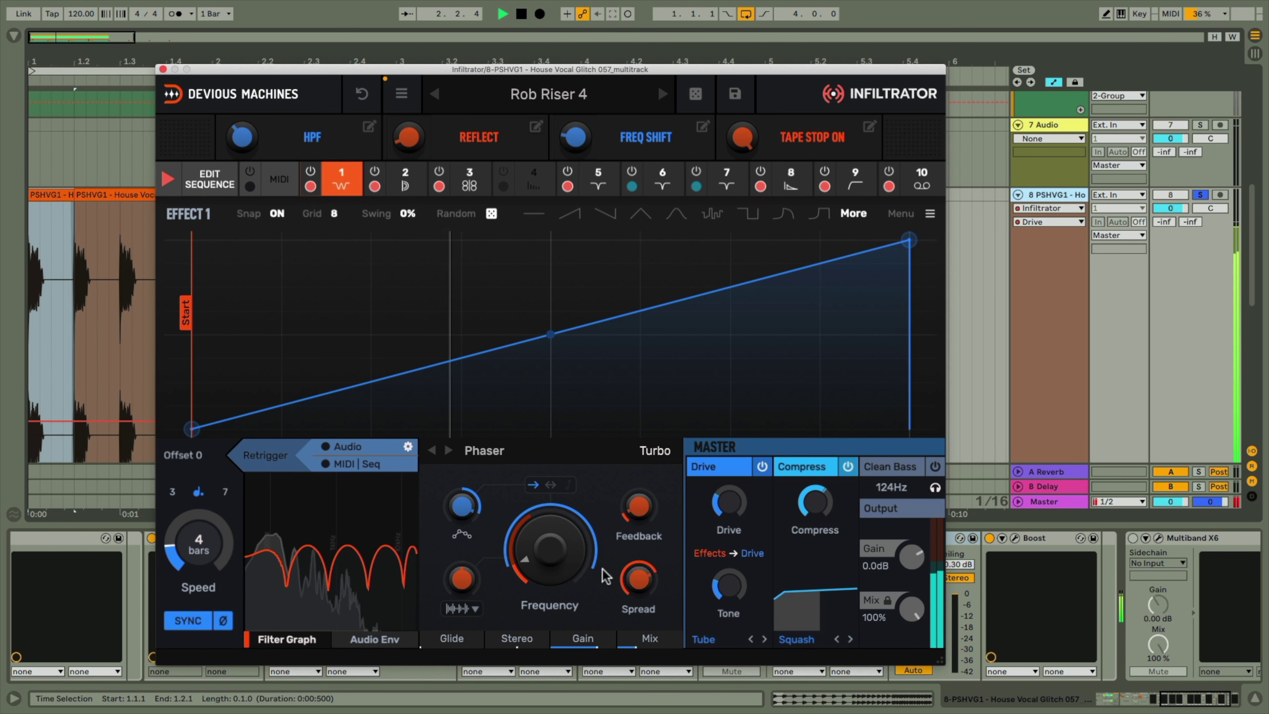
left_click(406, 193)
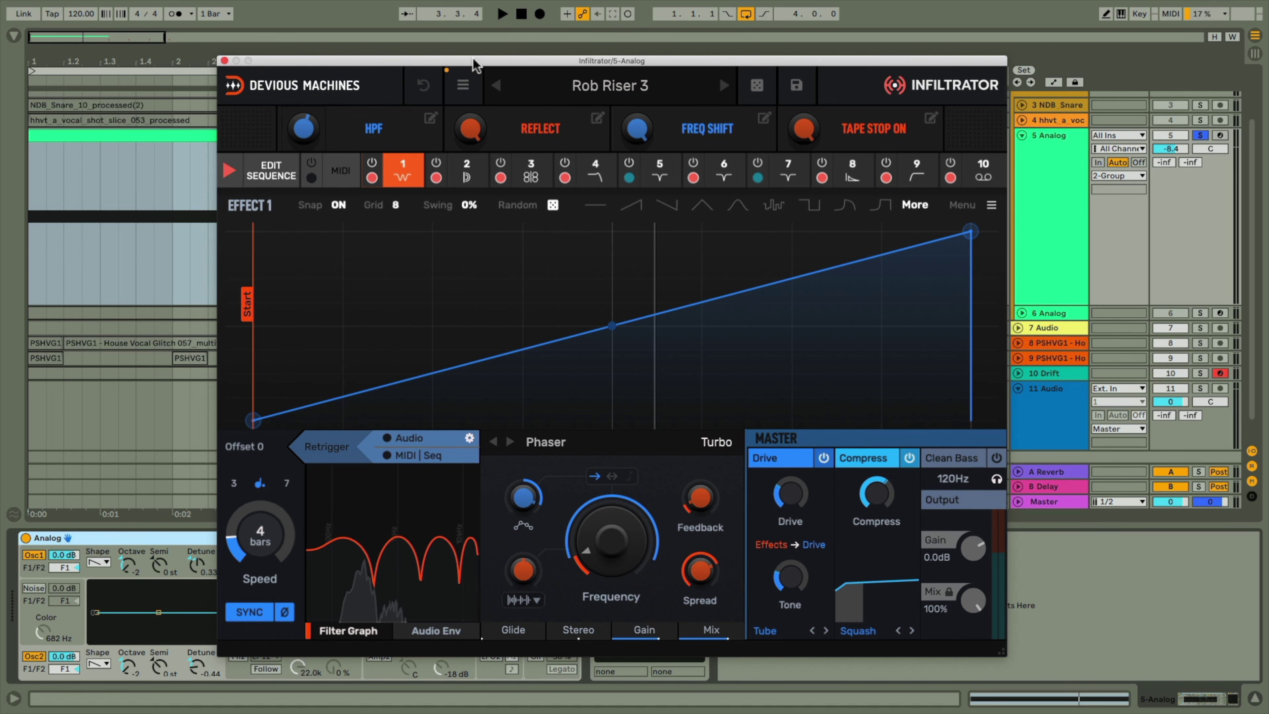
Step: Move the Infiltrator window aside and view the green MIDI clip's notes, then return to devices
left_click_drag(474, 65, 1004, 123)
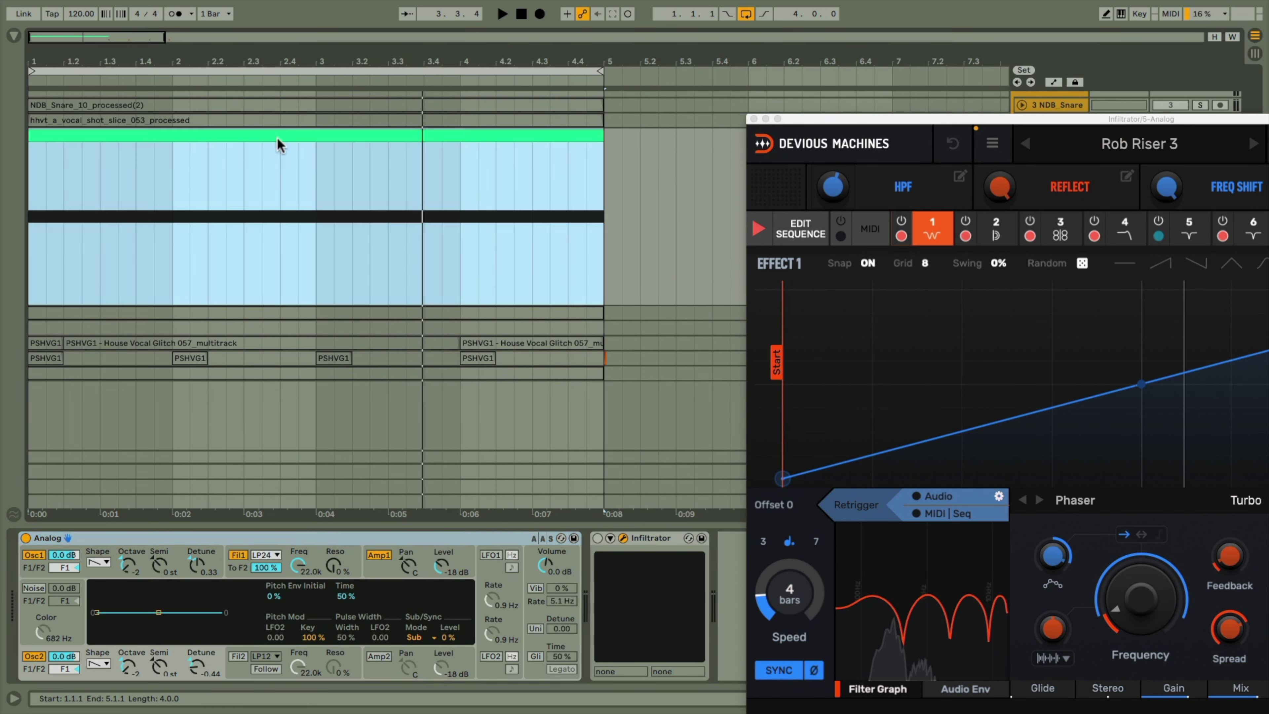
double_click(276, 135)
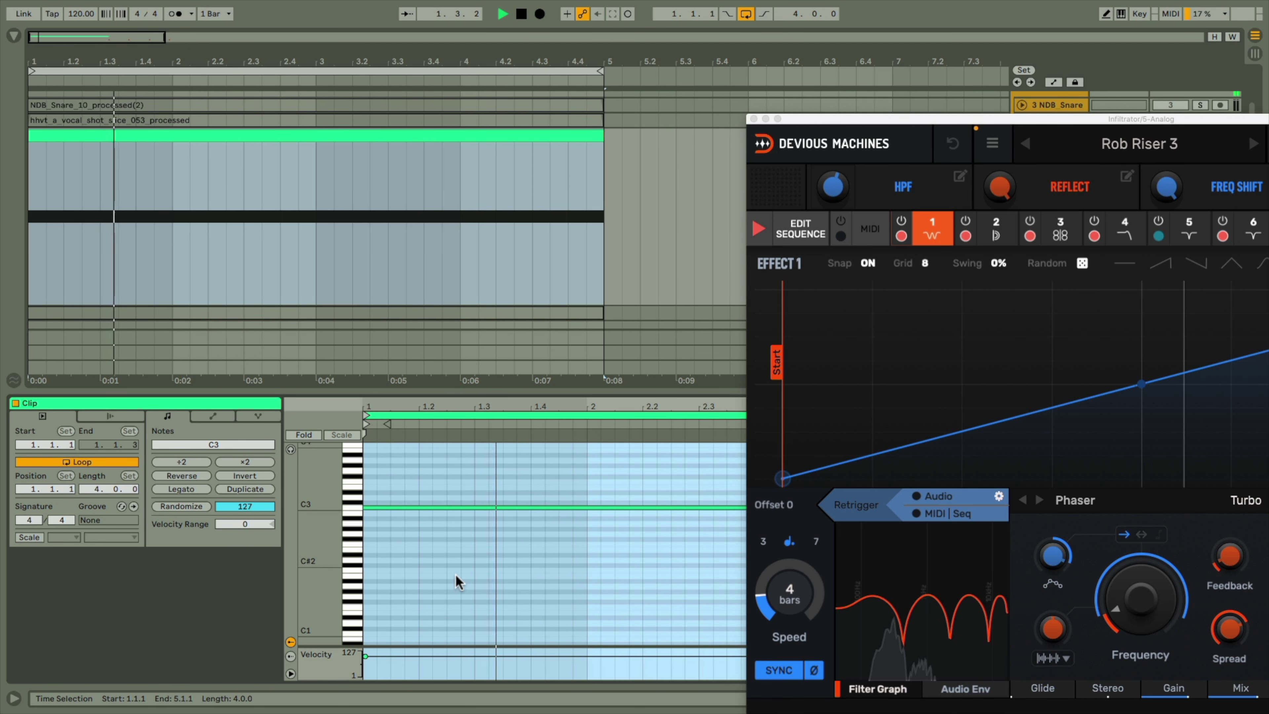
key("shift+Tab")
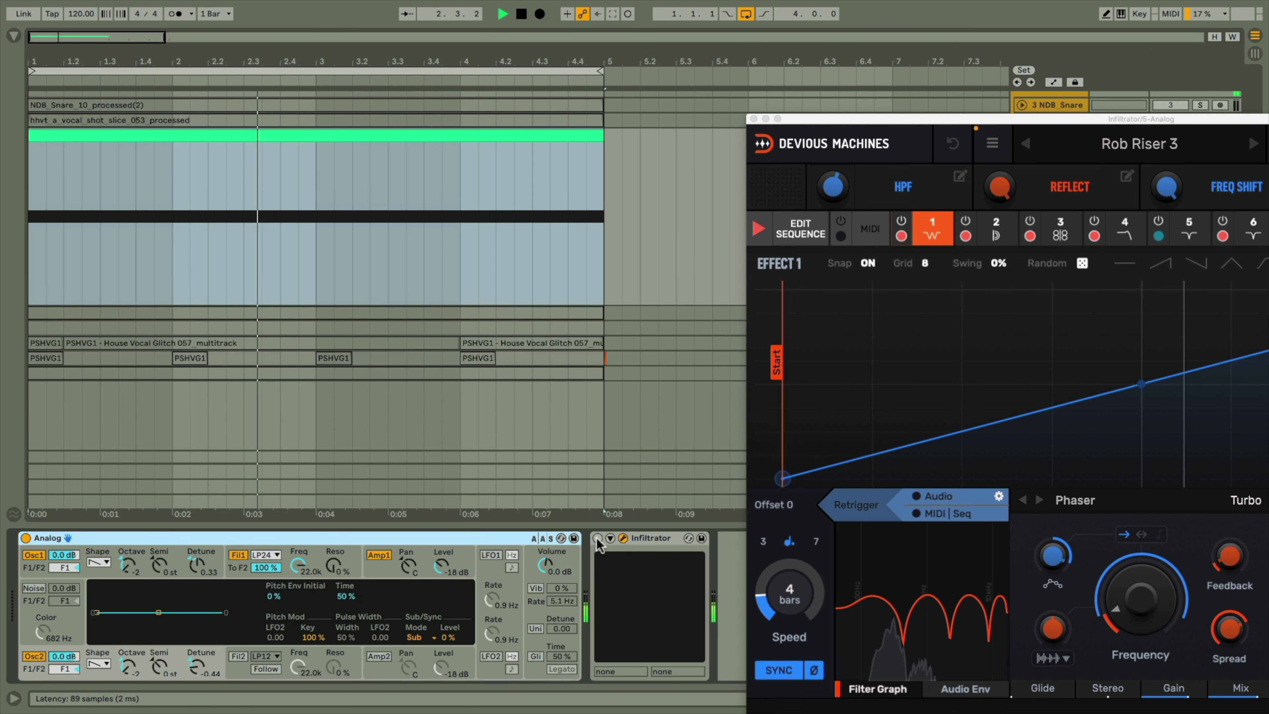
Step: Bring the Rob Riser 3 window back and audition the first PSHVG1 vocal clip
left_click_drag(1039, 124, 492, 93)
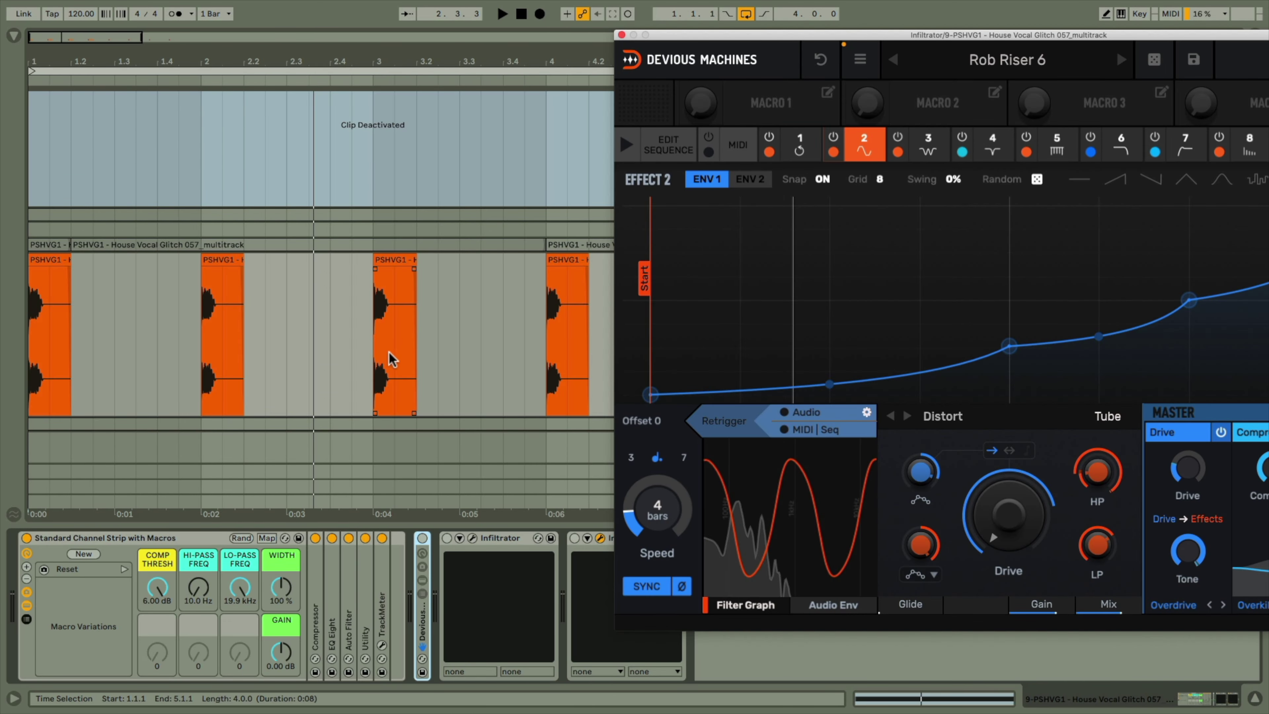
left_click(45, 272)
key("space")
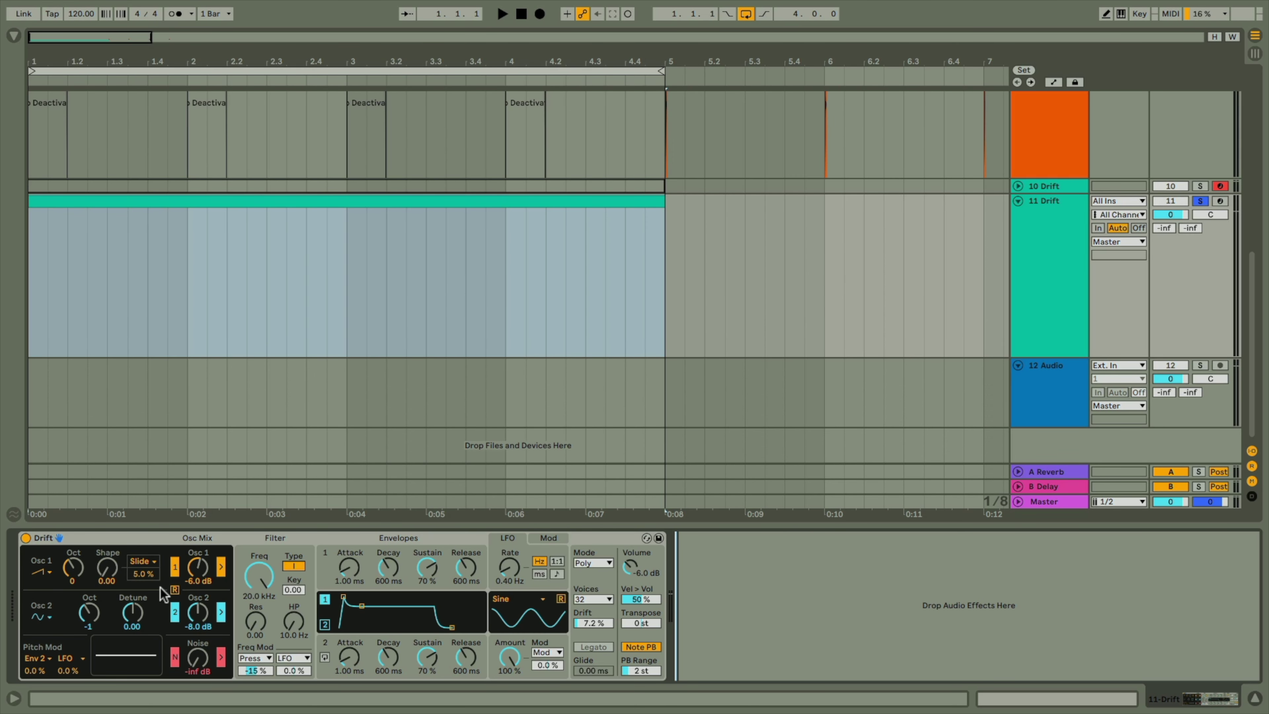
Step: Draw a C3 note from bar 1 to 3.3.2 in the Drift clip and play it
left_click(88, 541)
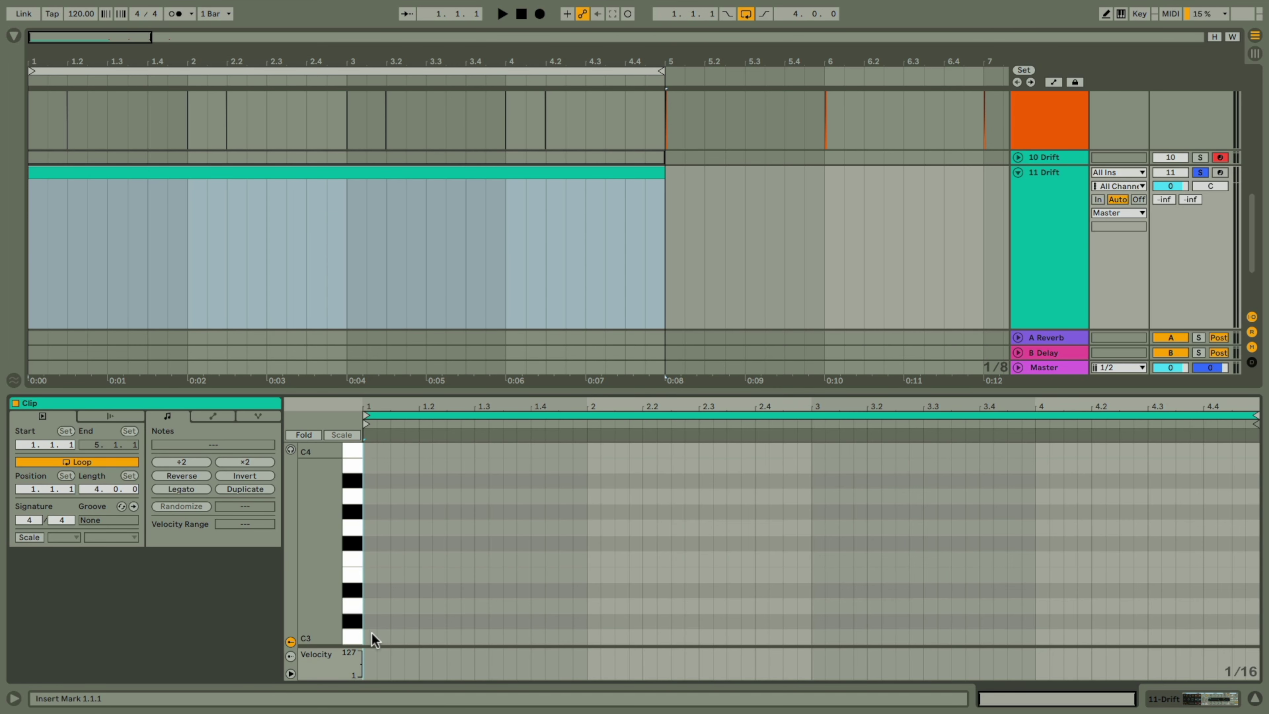
left_click_drag(372, 632, 1256, 627)
key("space")
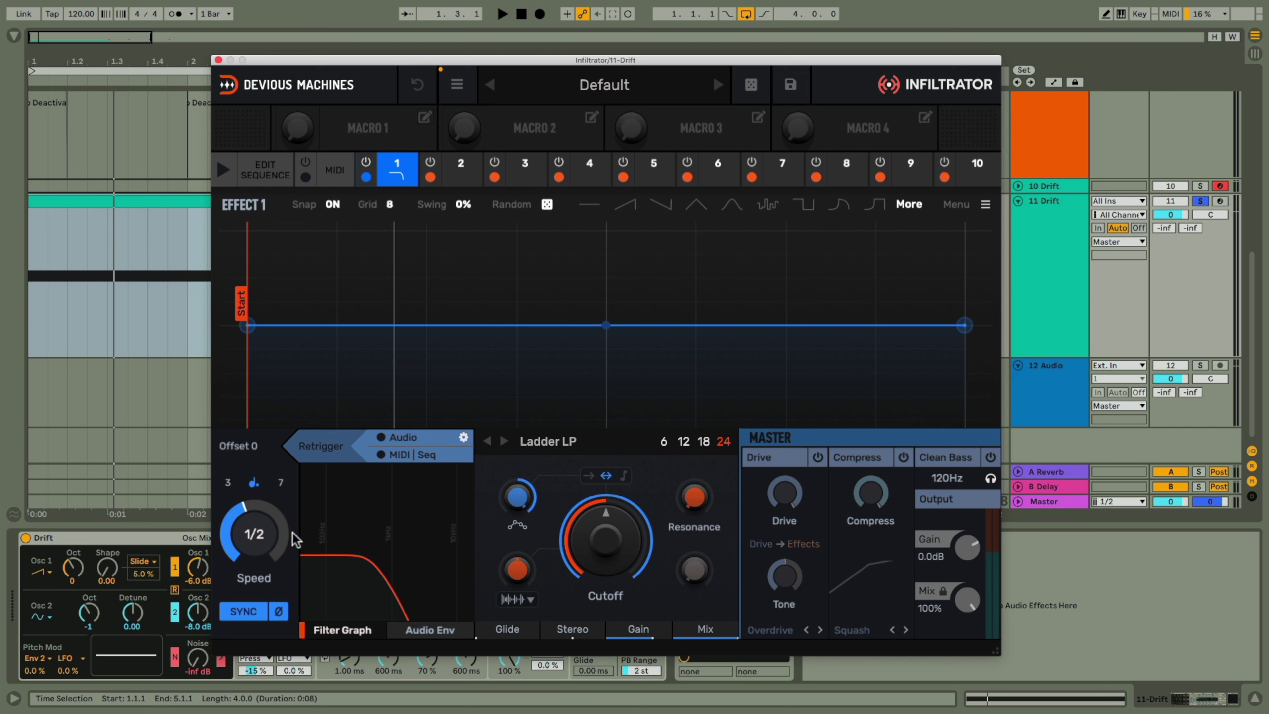
Step: Shape the Ladder LP filter's envelope into a 4-bar exponential rise, unipolar, amount about 91%
left_click_drag(296, 540, 296, 505)
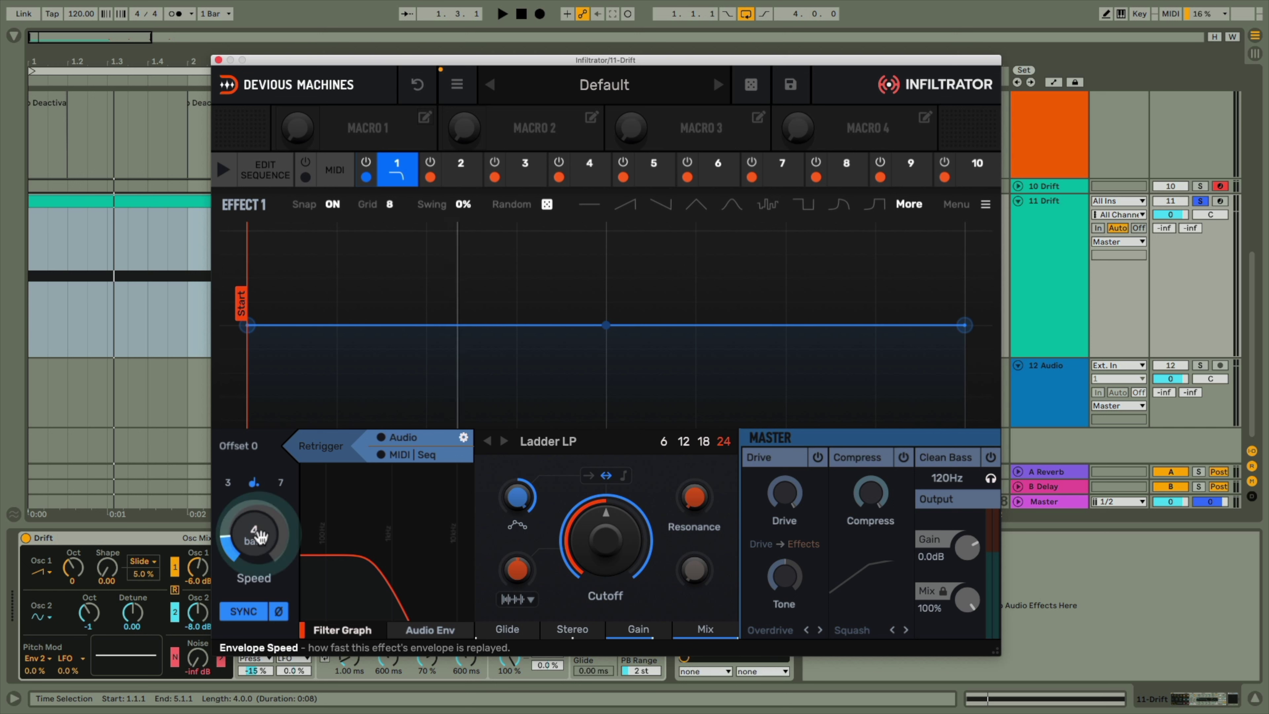
left_click_drag(247, 325, 402, 450)
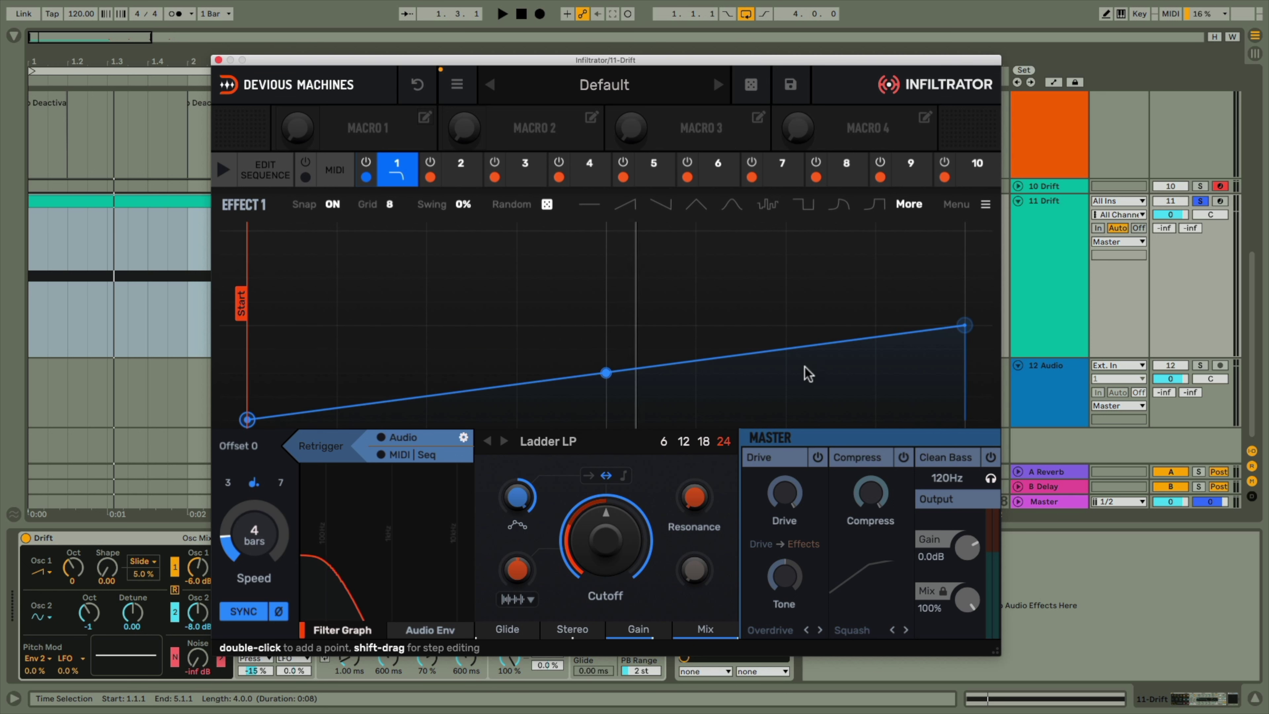
left_click_drag(964, 325, 964, 231)
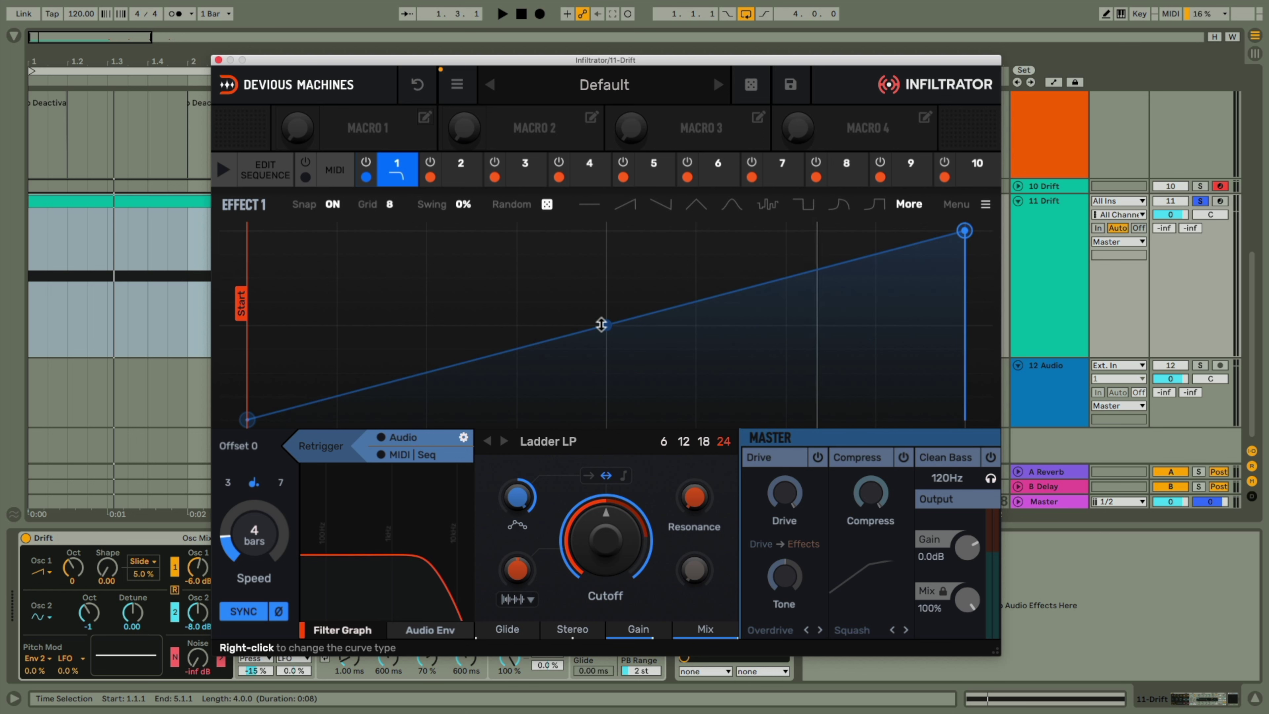
mouse_move(606, 324)
left_mouse_down()
mouse_move(605, 390)
mouse_move(605, 287)
mouse_move(606, 326)
left_mouse_up()
left_click_drag(549, 419, 549, 400)
left_click(654, 387)
mouse_move(556, 419)
left_mouse_down()
mouse_move(556, 450)
mouse_move(556, 427)
left_mouse_up()
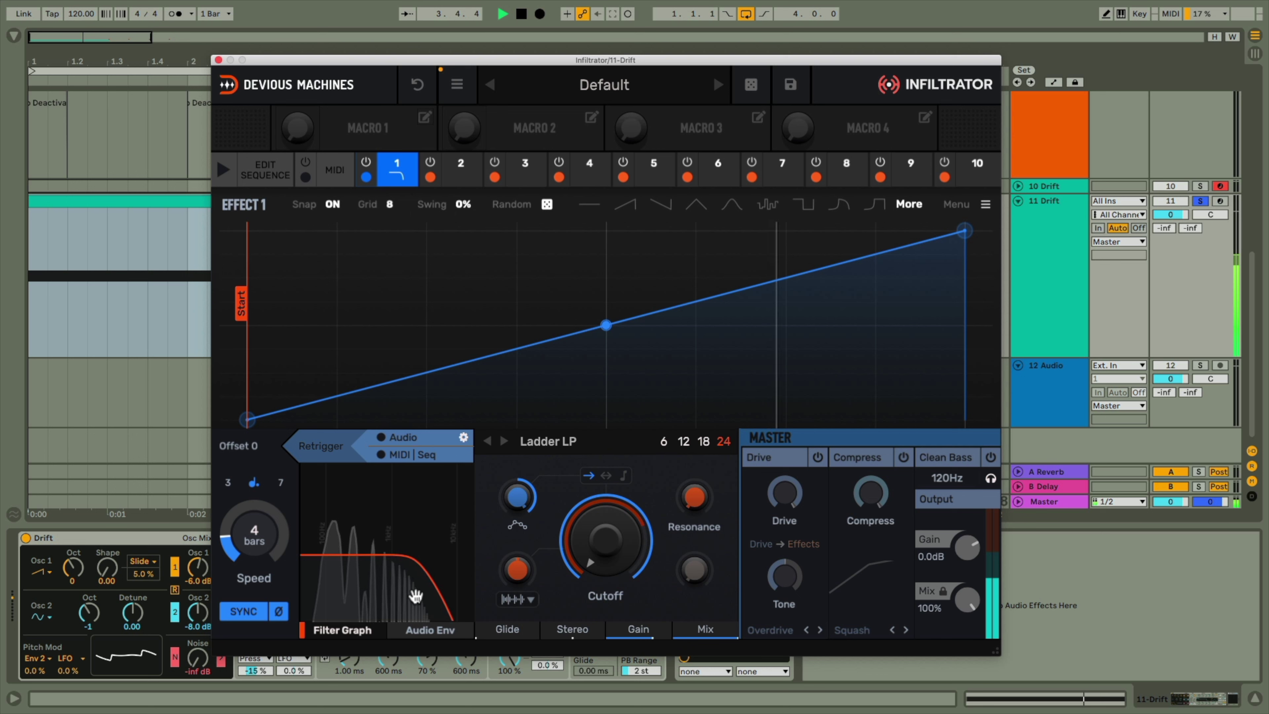
Step: Try Pitch, Frequency Shift and another type for effect 1, then raise the envelope's start point
left_click(402, 170)
left_click(611, 382)
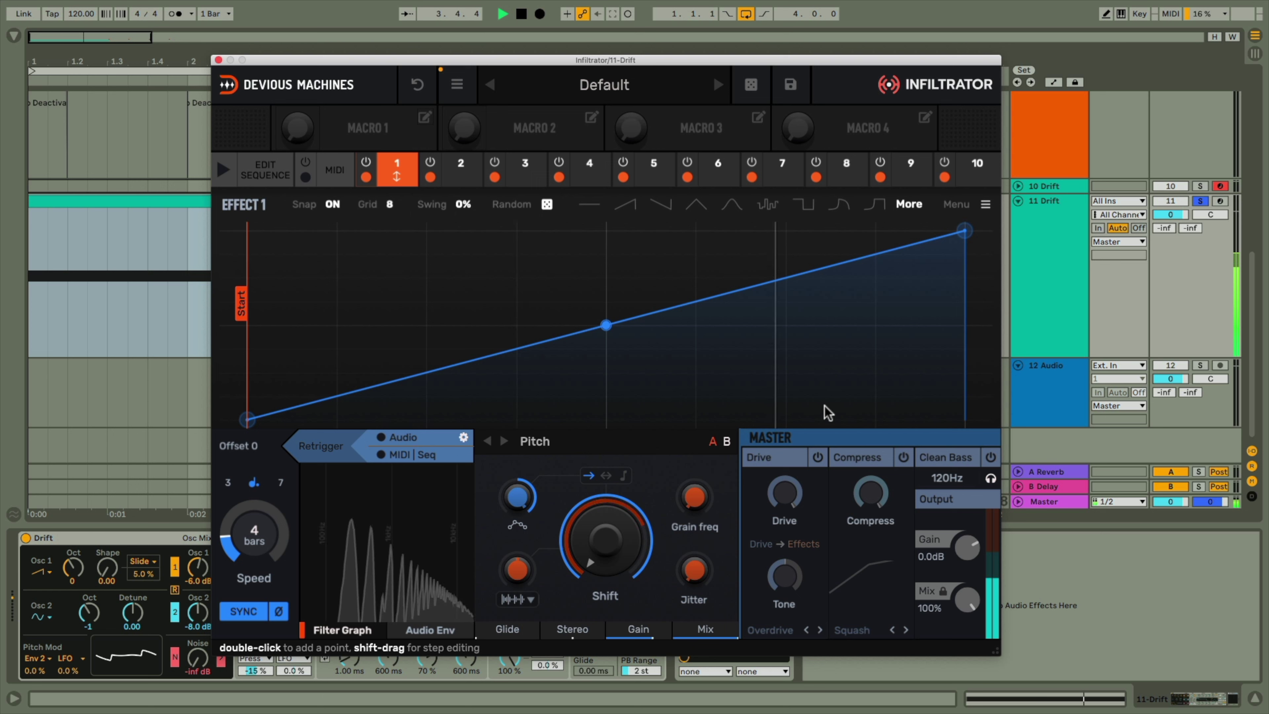
left_click(397, 170)
left_click(672, 283)
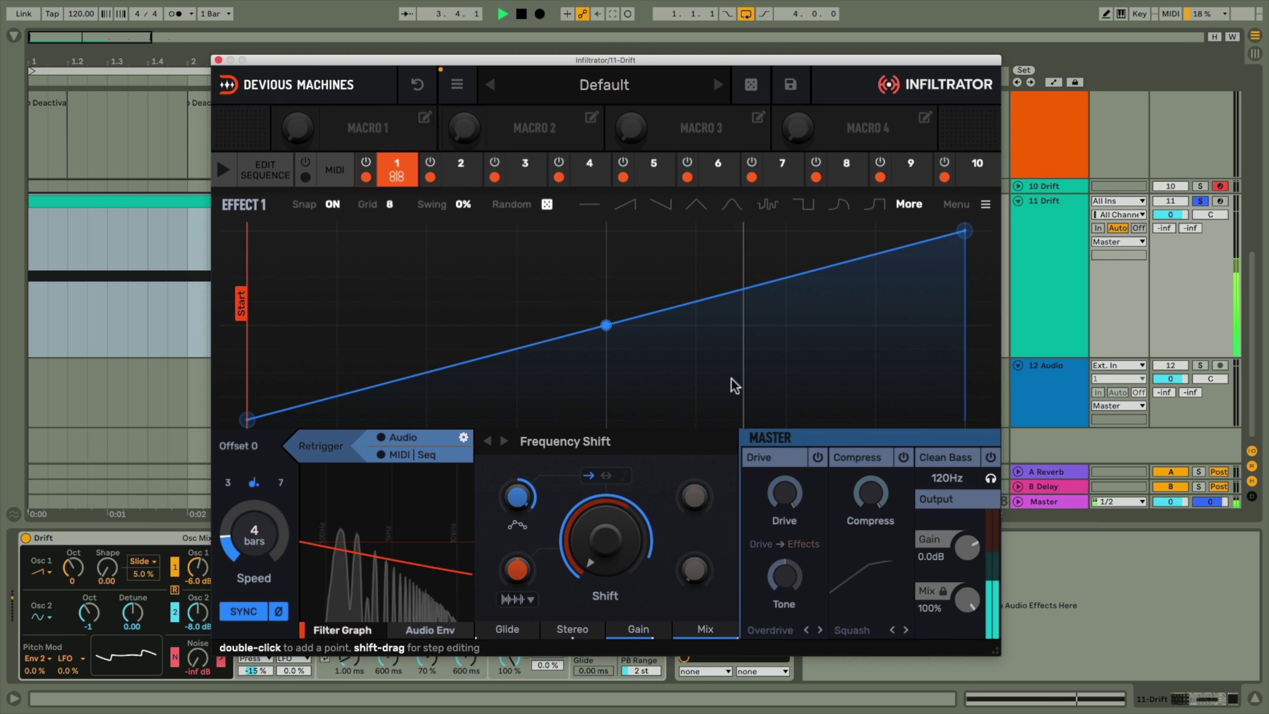
left_click(396, 170)
left_click(671, 369)
left_click(397, 172)
left_click_drag(247, 419, 247, 397)
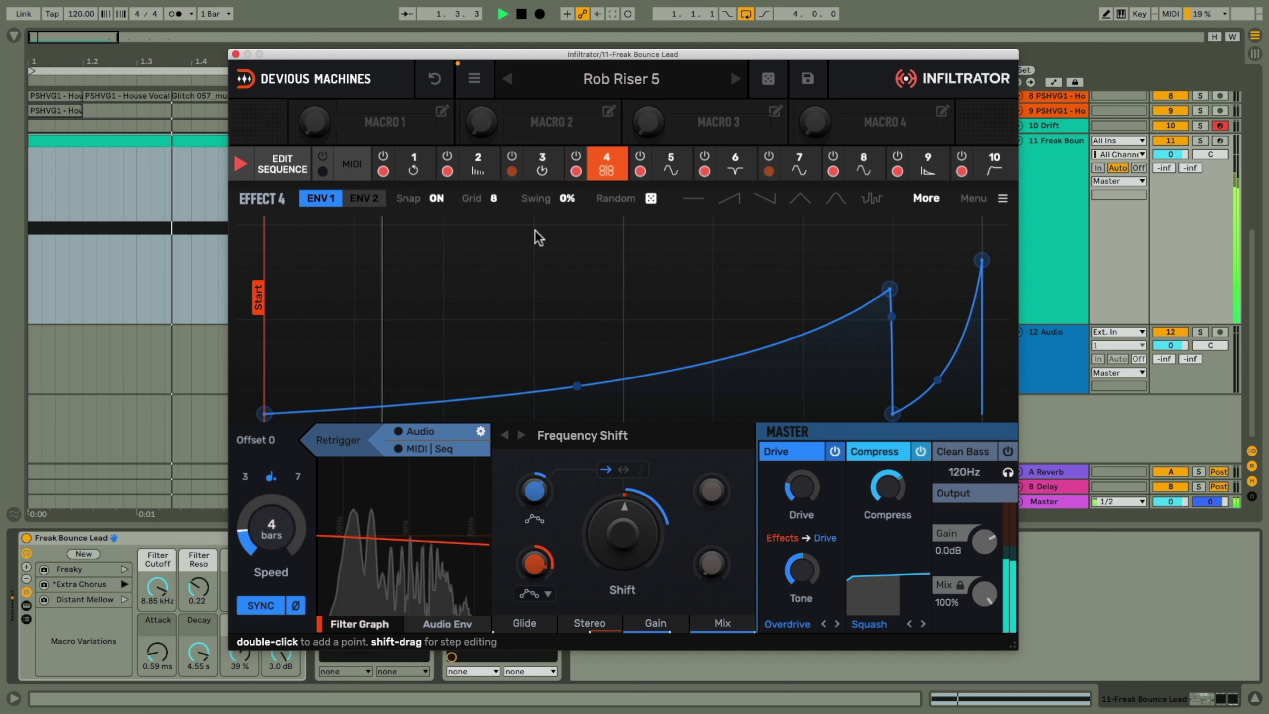
Step: Inspect Rob Riser 5's effects two through seven, including Frequency Shift and Notch
left_click(548, 176)
left_click(479, 172)
left_click(542, 170)
left_click(606, 168)
left_click(671, 170)
left_click(734, 170)
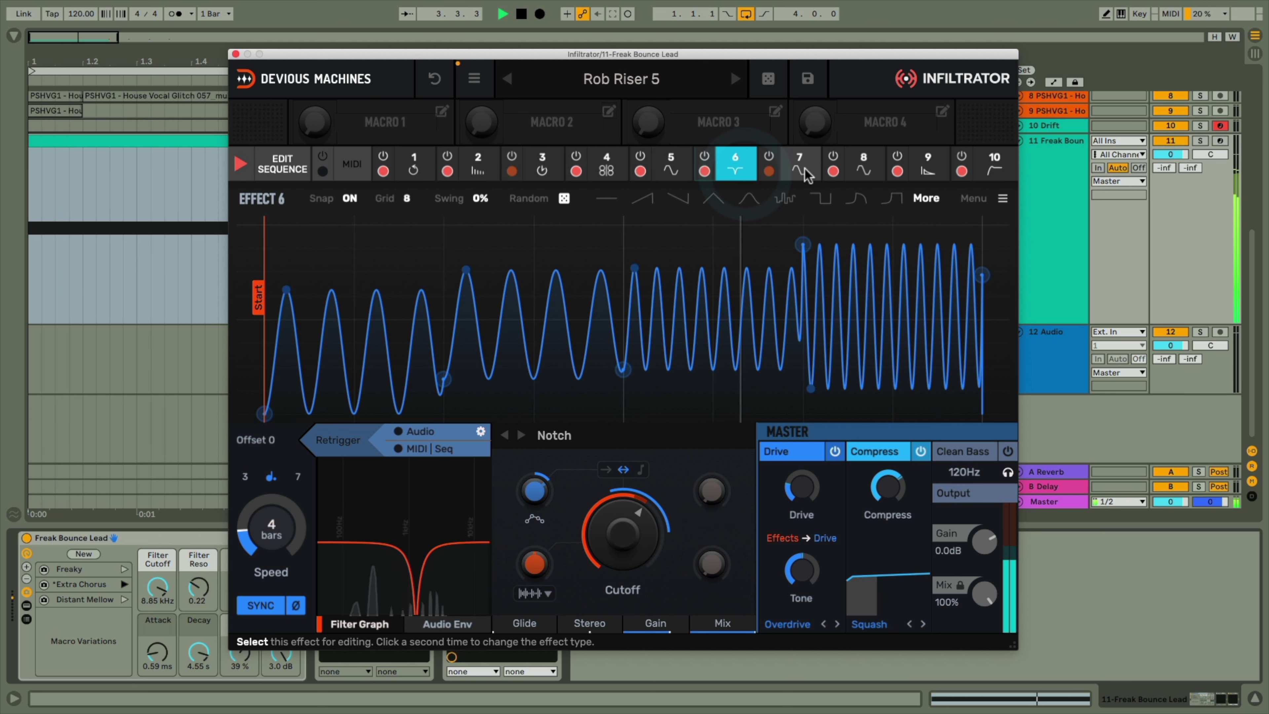
left_click(803, 172)
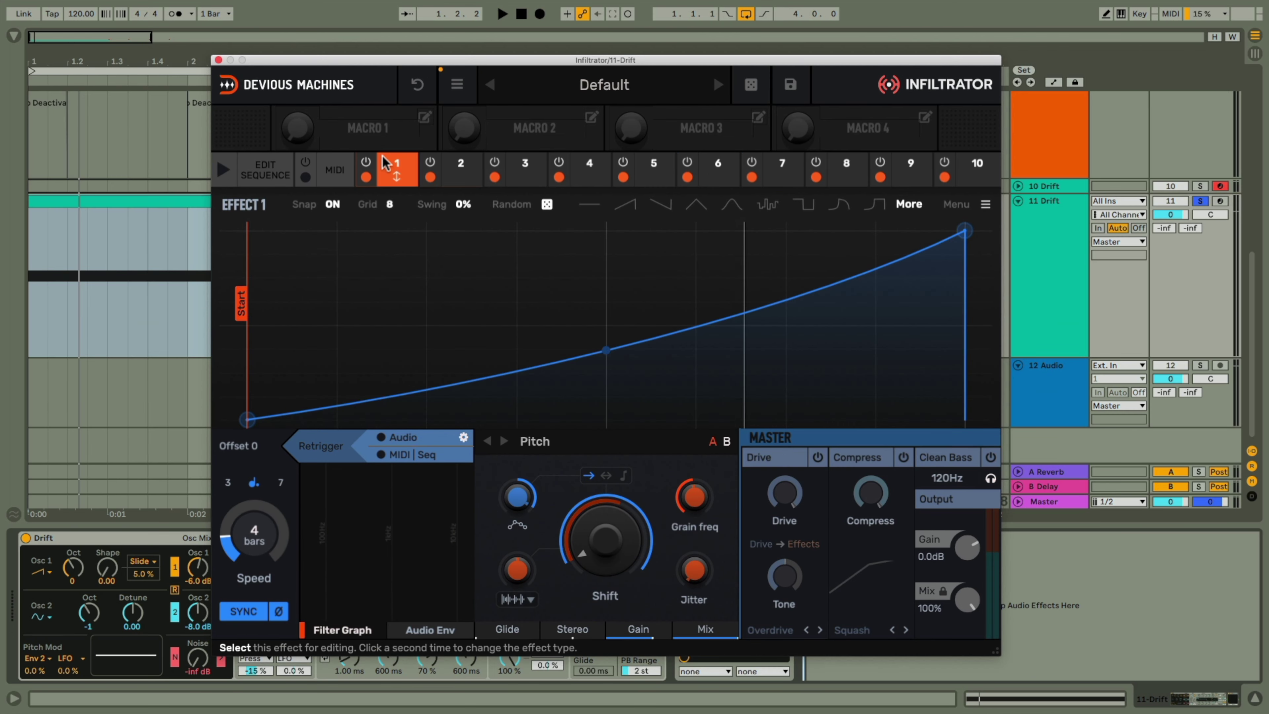
Step: Copy Infiltrator's first effect and paste it into the empty second slot
right_click(387, 164)
left_click(399, 223)
left_click(455, 167)
right_click(455, 167)
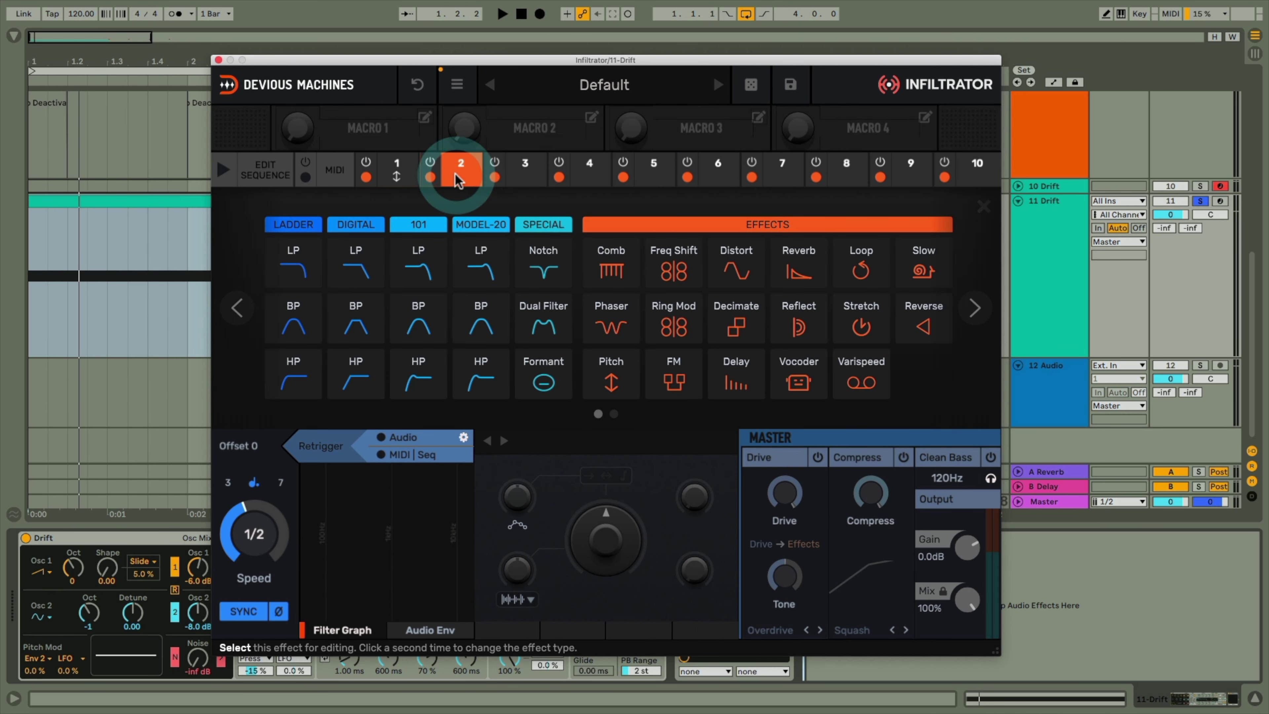
left_click(486, 241)
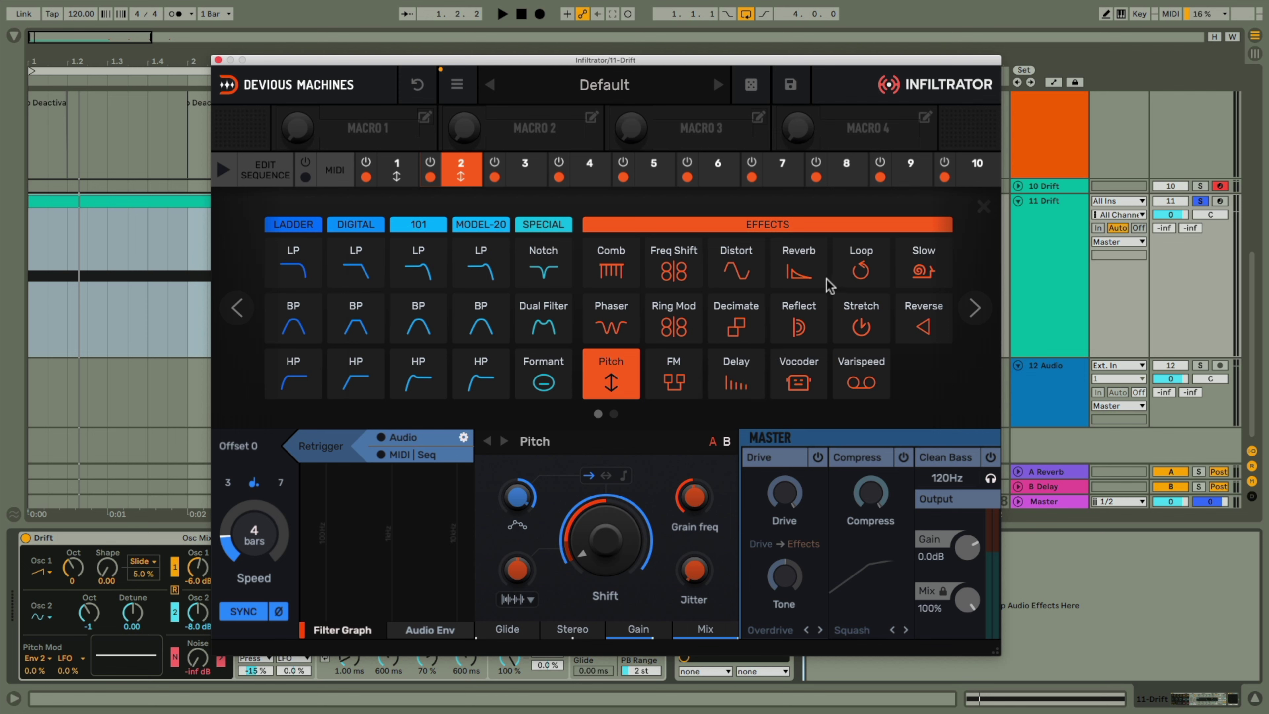
Step: Change the second effect to Reverb and play back to hear the reverb layer
left_click(807, 273)
key("space")
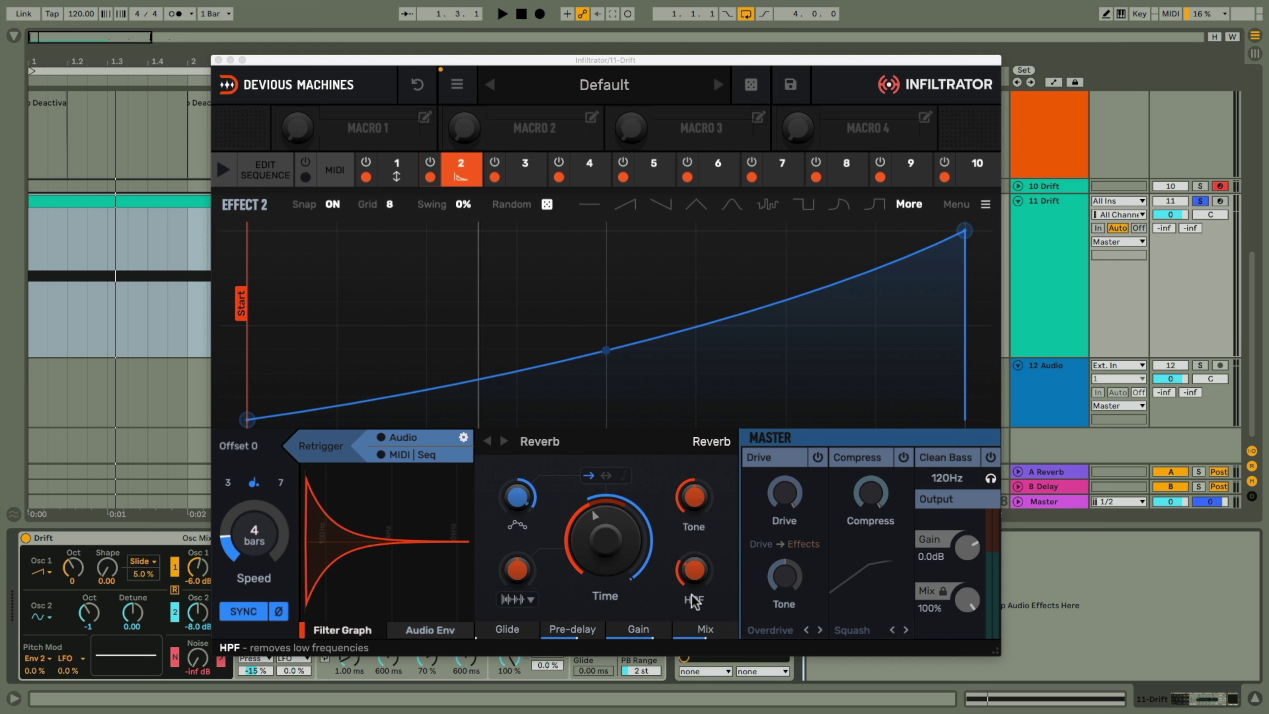
left_click(709, 629)
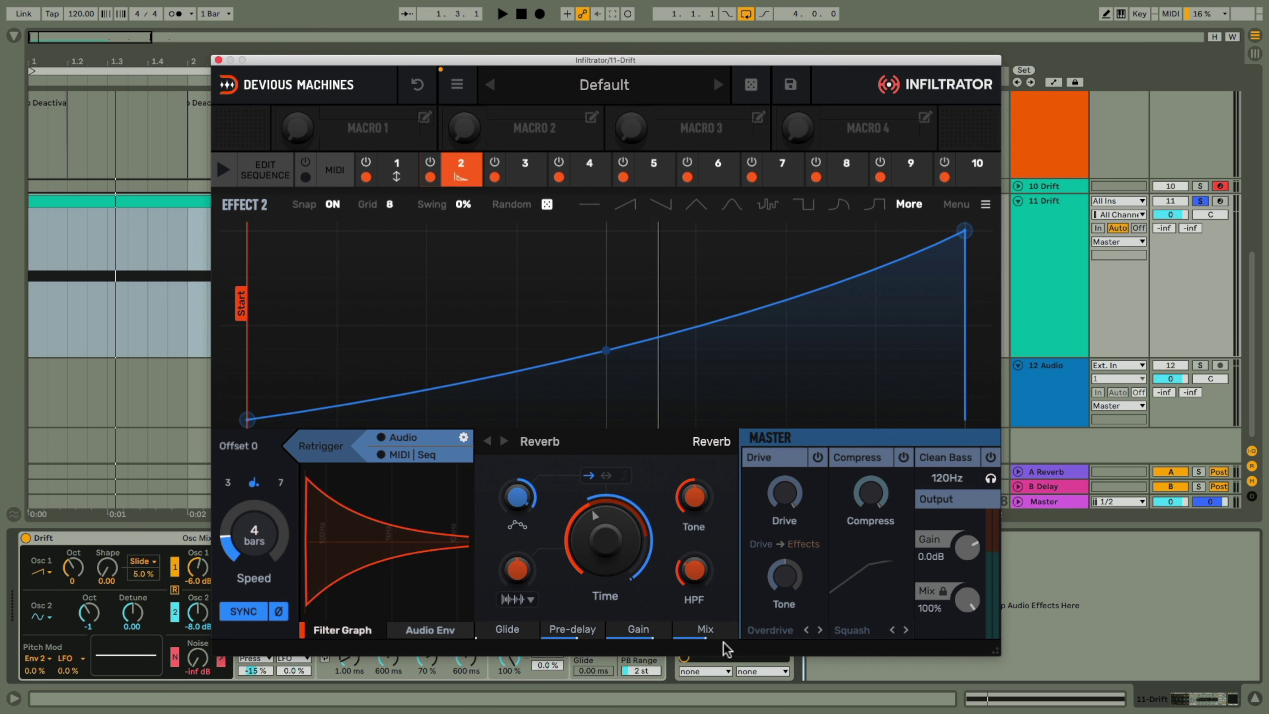
Step: Route the reverb's second modulator from Envelope 2 to Mix
left_click(540, 598)
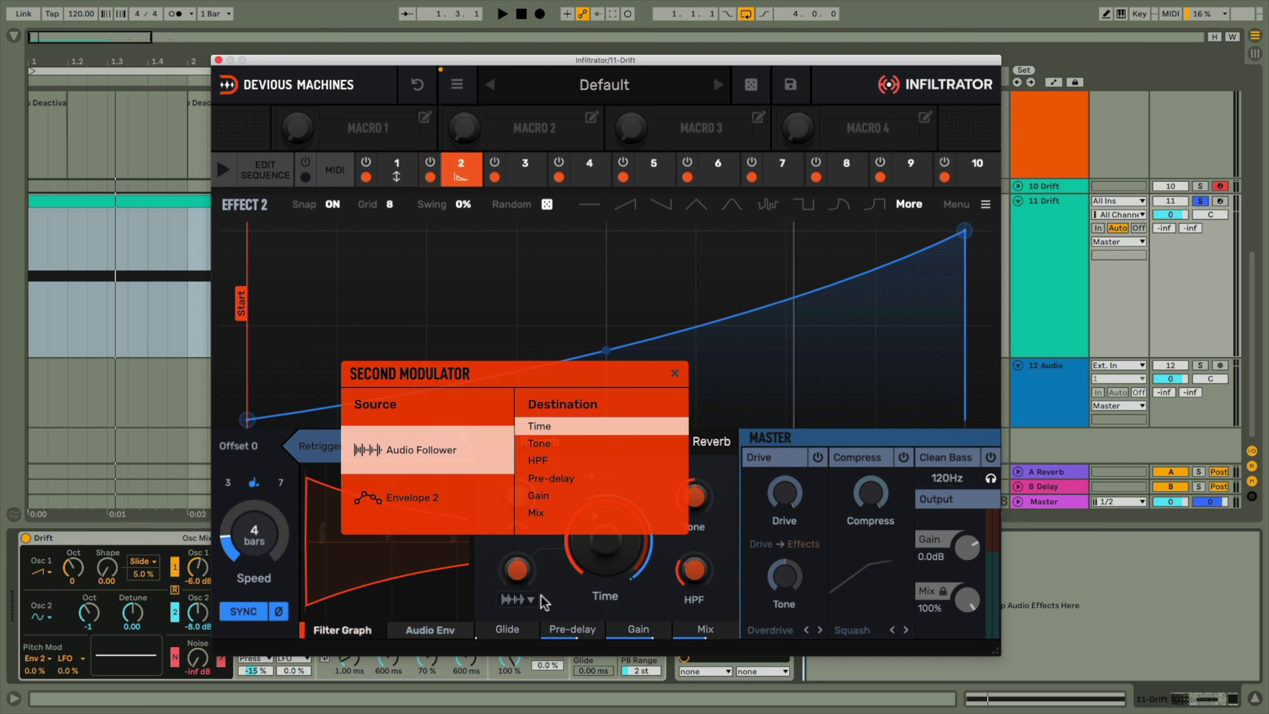
left_click(556, 520)
left_click(412, 497)
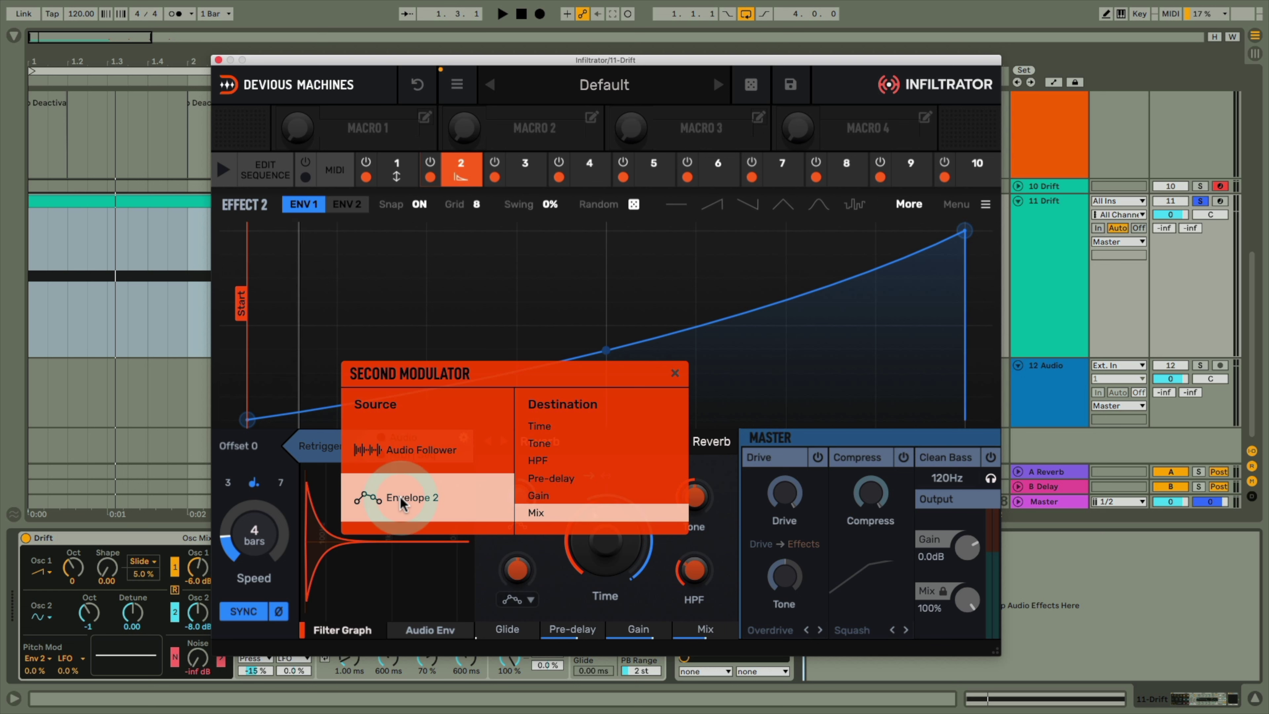
left_click(526, 320)
Step: Paste Envelope 1's rising curve into Envelope 2, set it to 4 bars, and play the riser
right_click(397, 282)
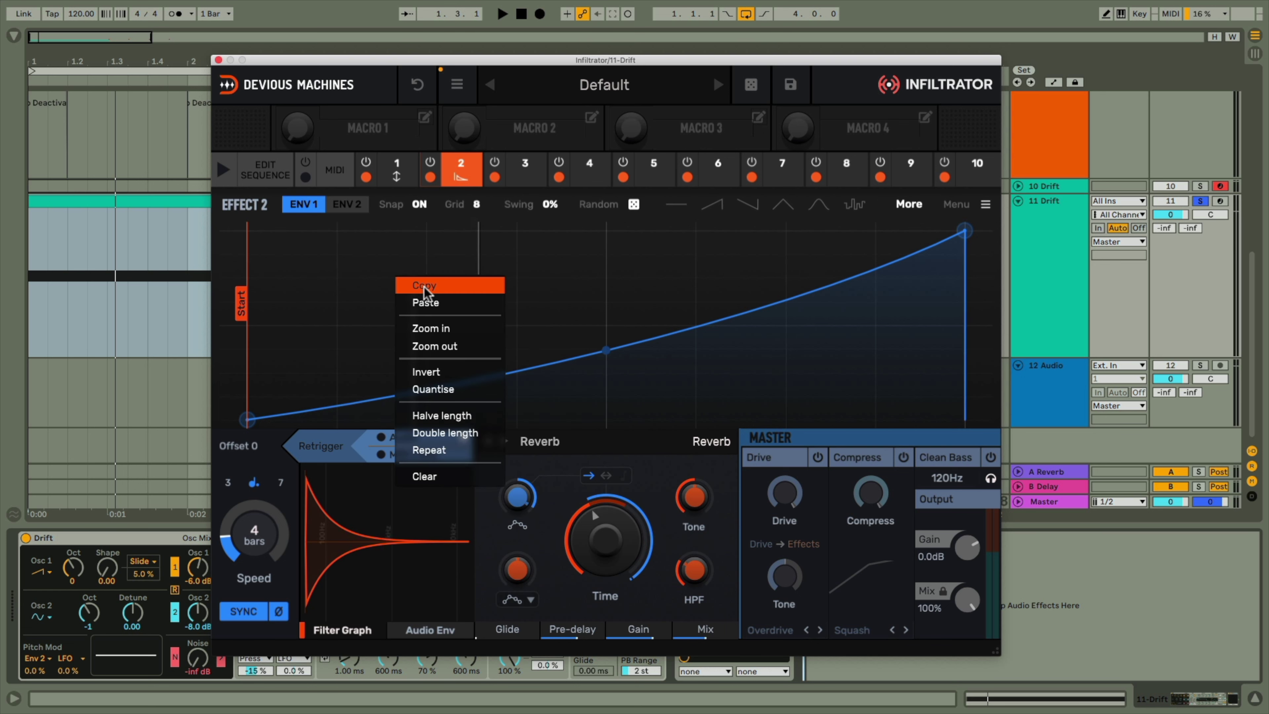
left_click(423, 286)
left_click(347, 204)
right_click(411, 254)
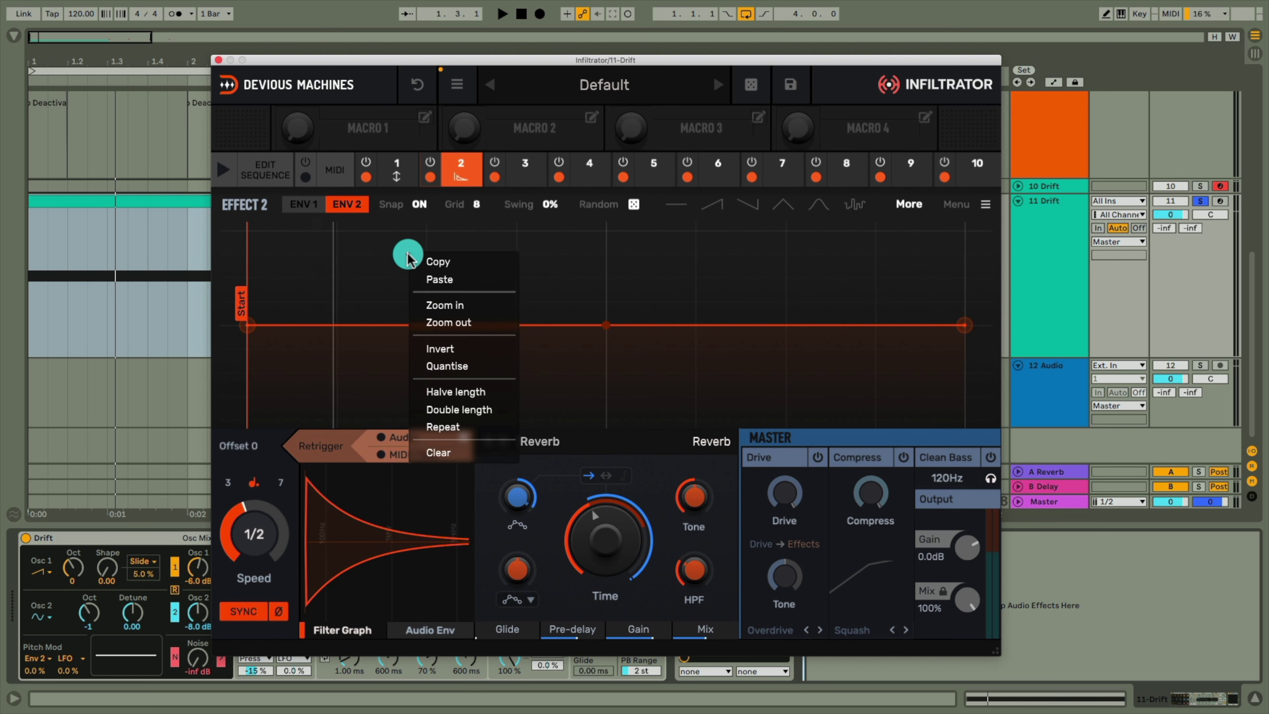
left_click(438, 279)
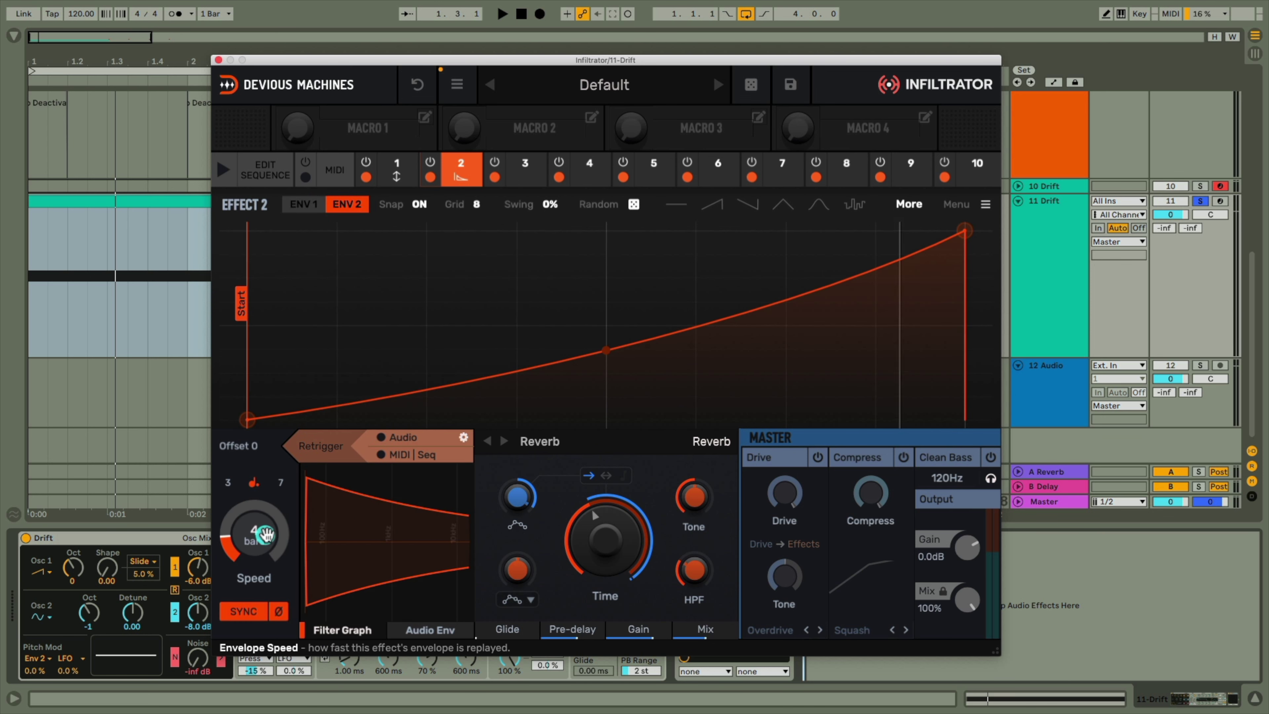
scroll(253, 535, "up", 1)
key("space")
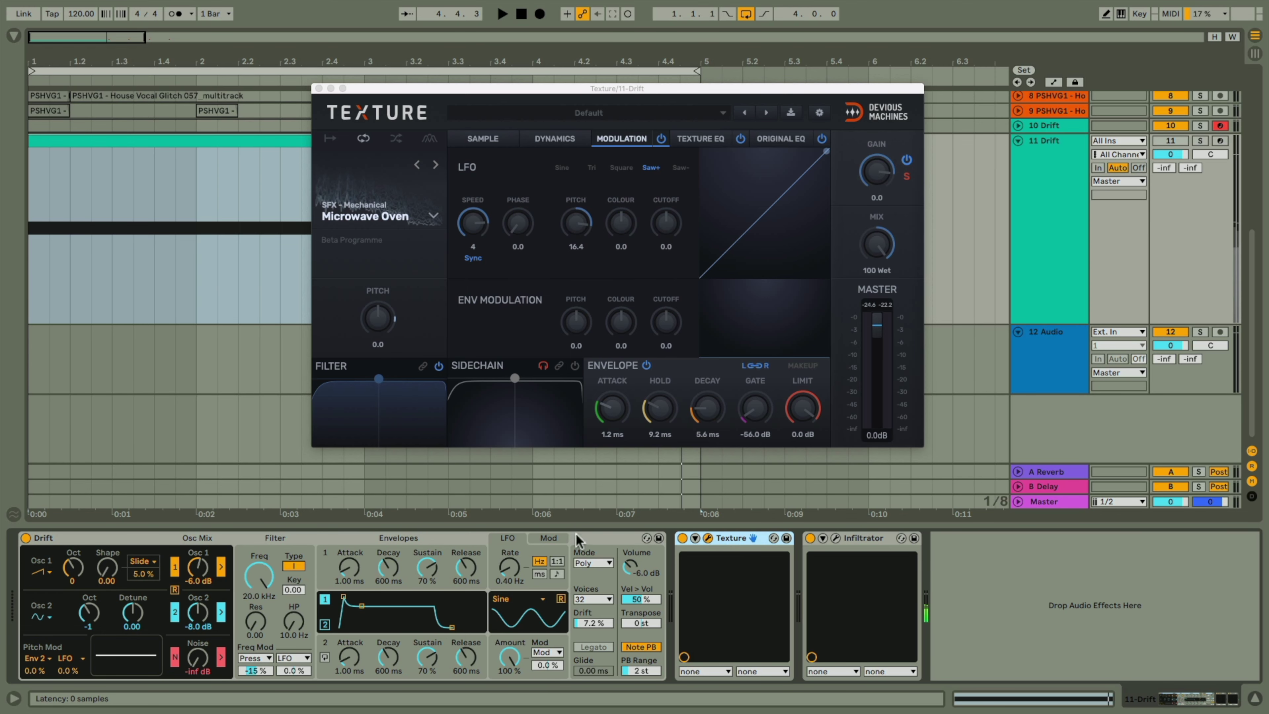
Step: Select Texture, browse its noise sources without changing them, and reset the mix to 100 Wet
left_click(455, 538)
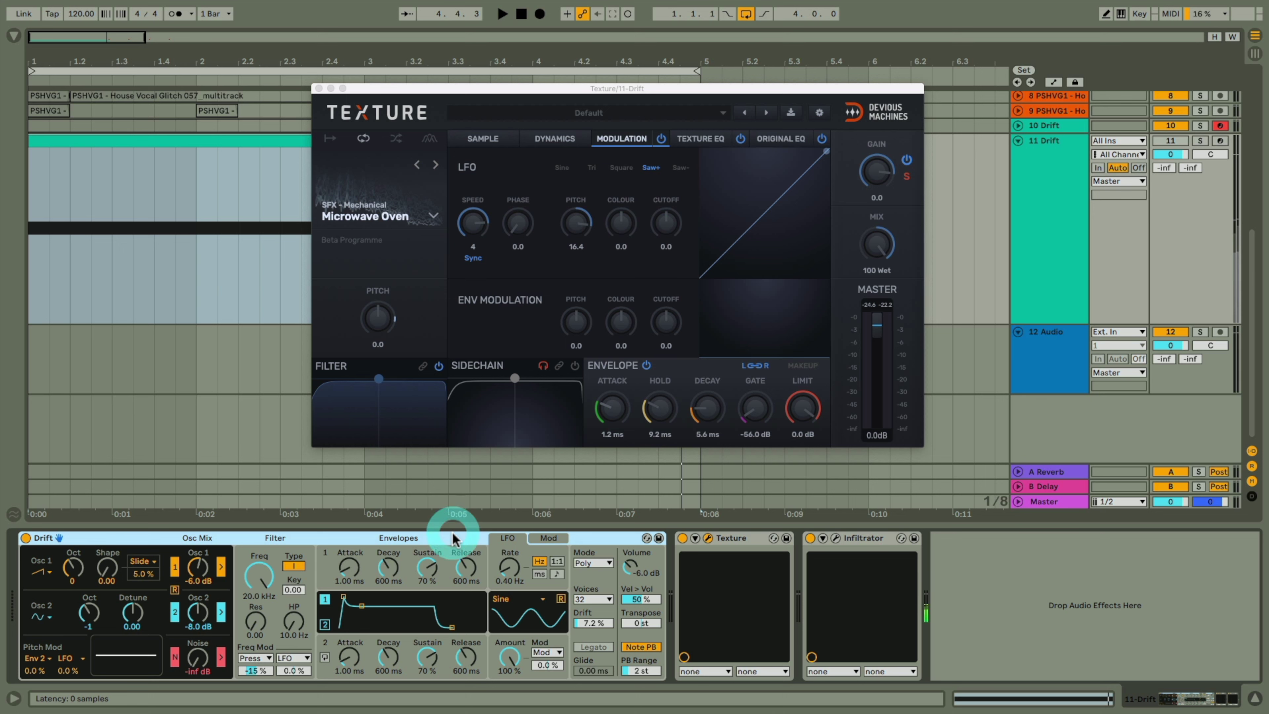
left_click(743, 539)
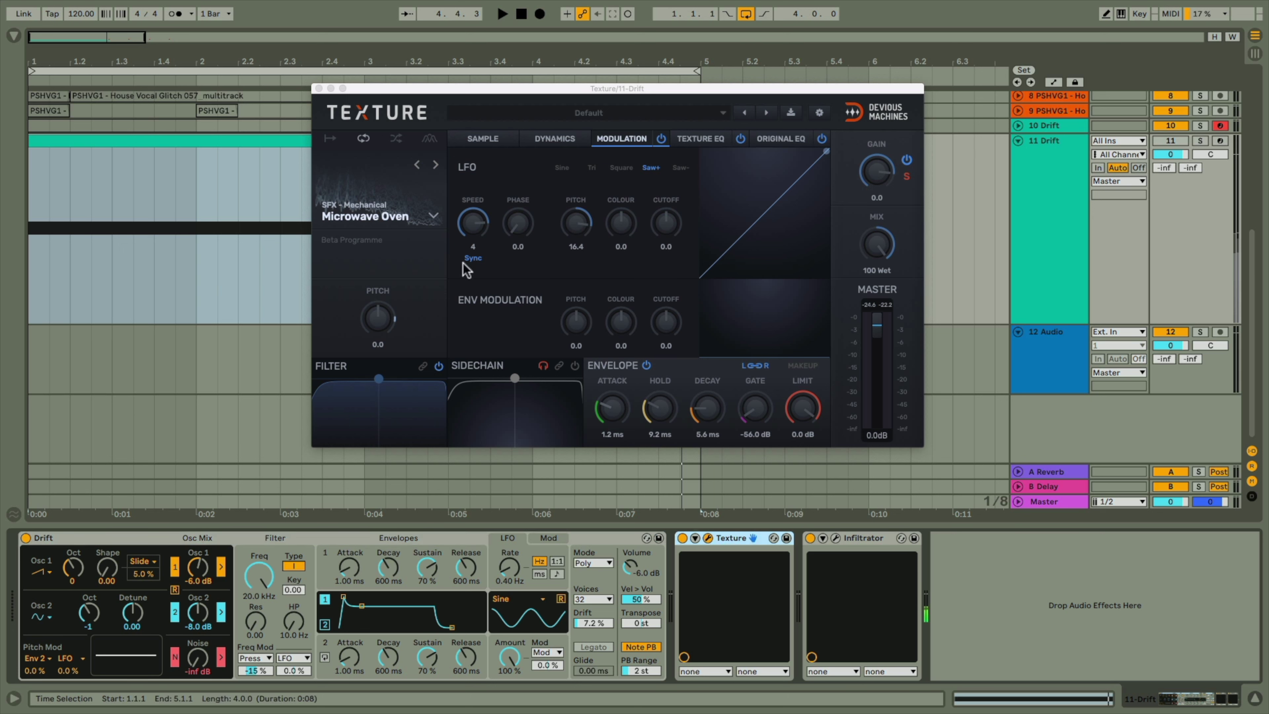
left_click(433, 219)
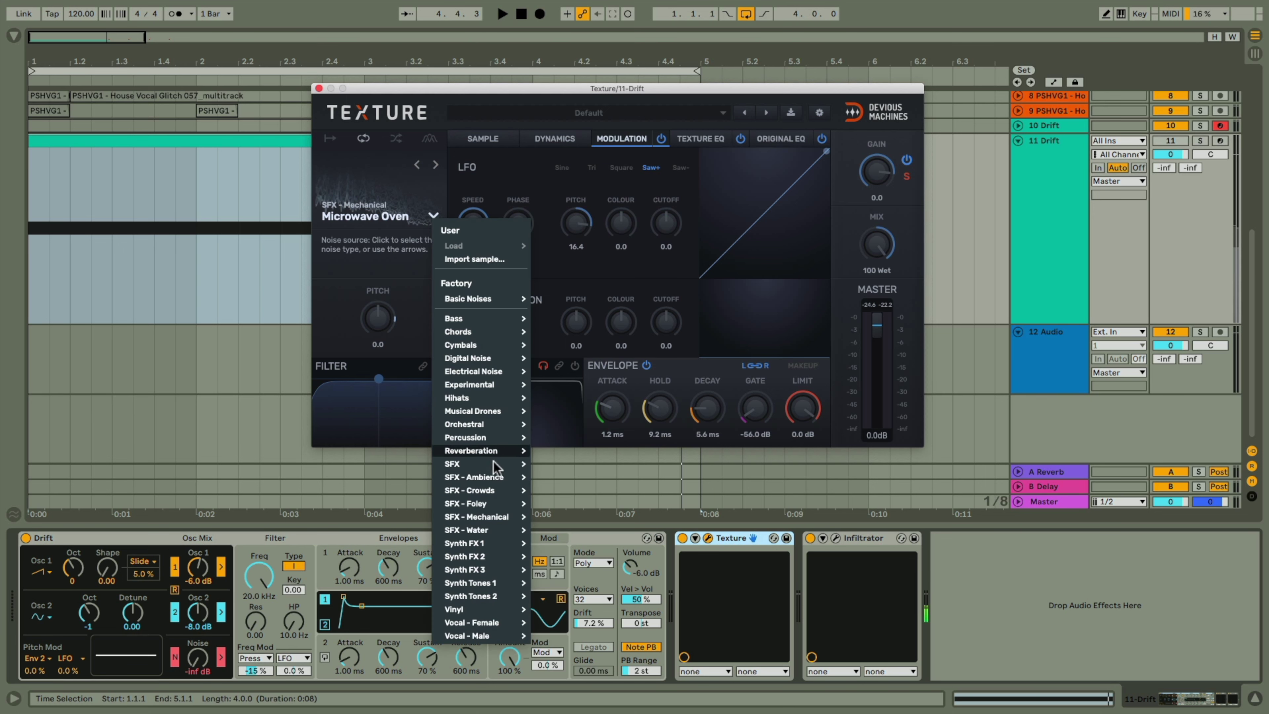
left_click(324, 159)
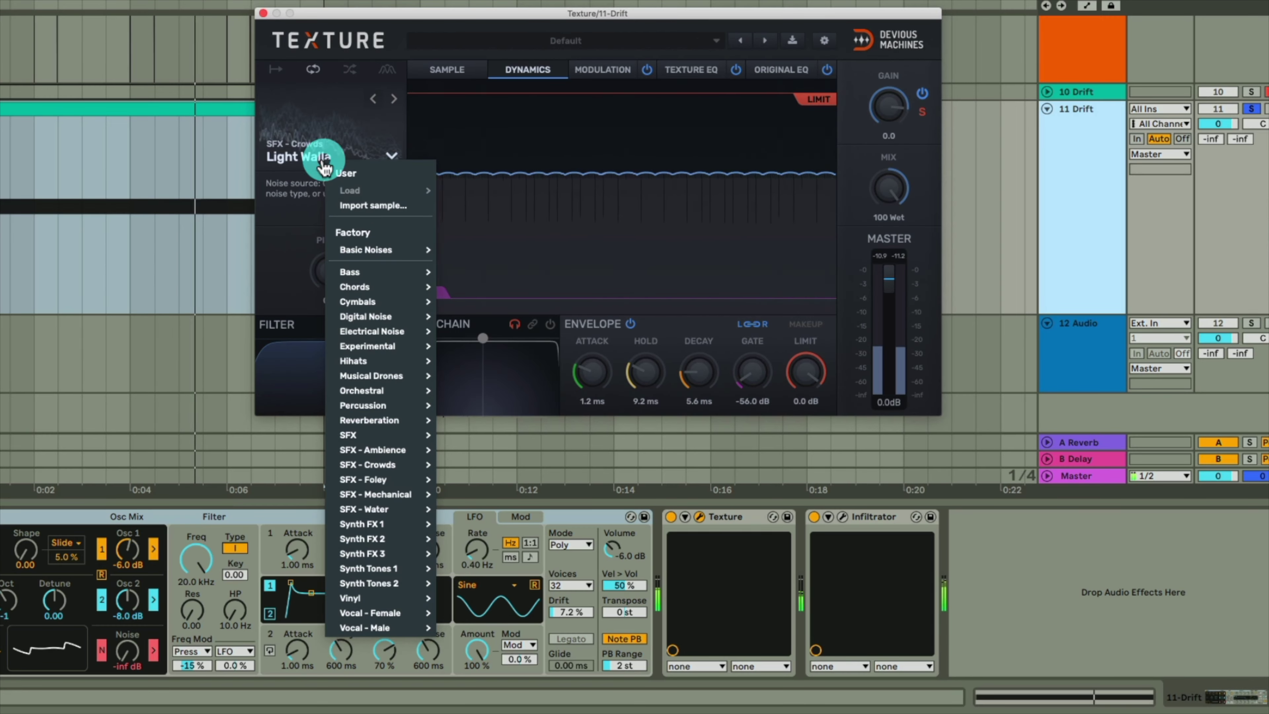
mouse_move(420, 405)
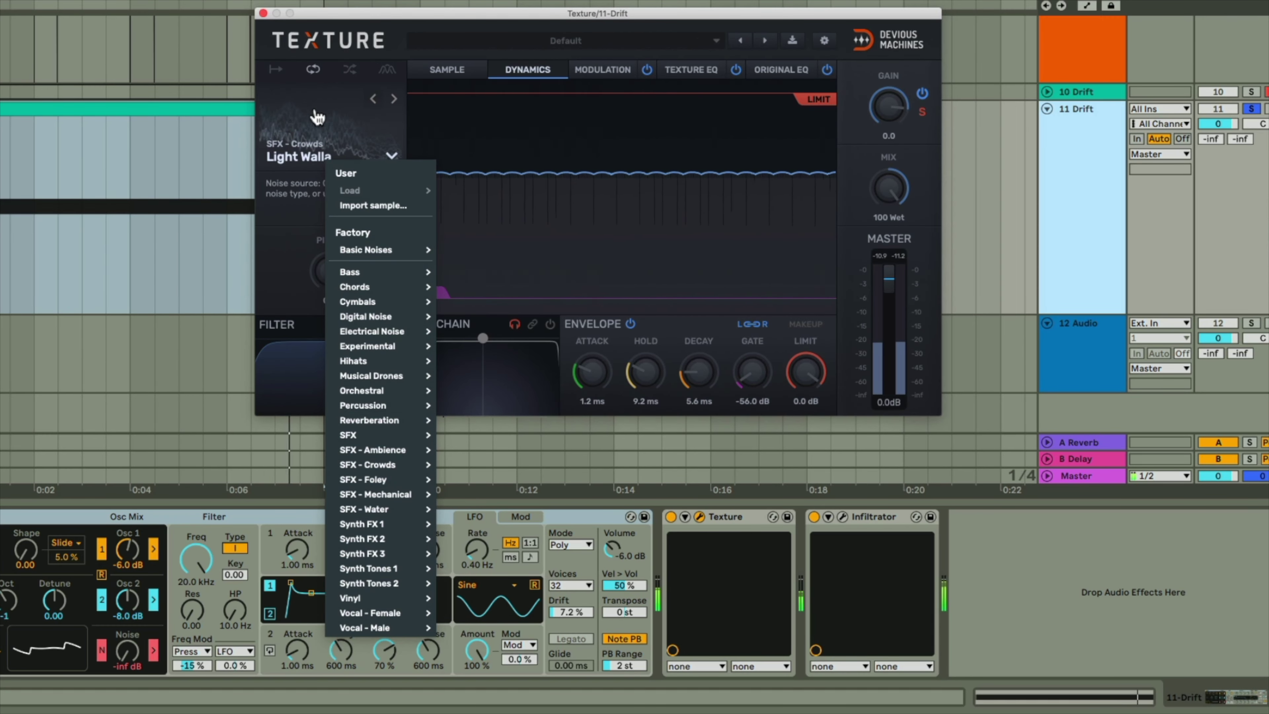
left_click(763, 260)
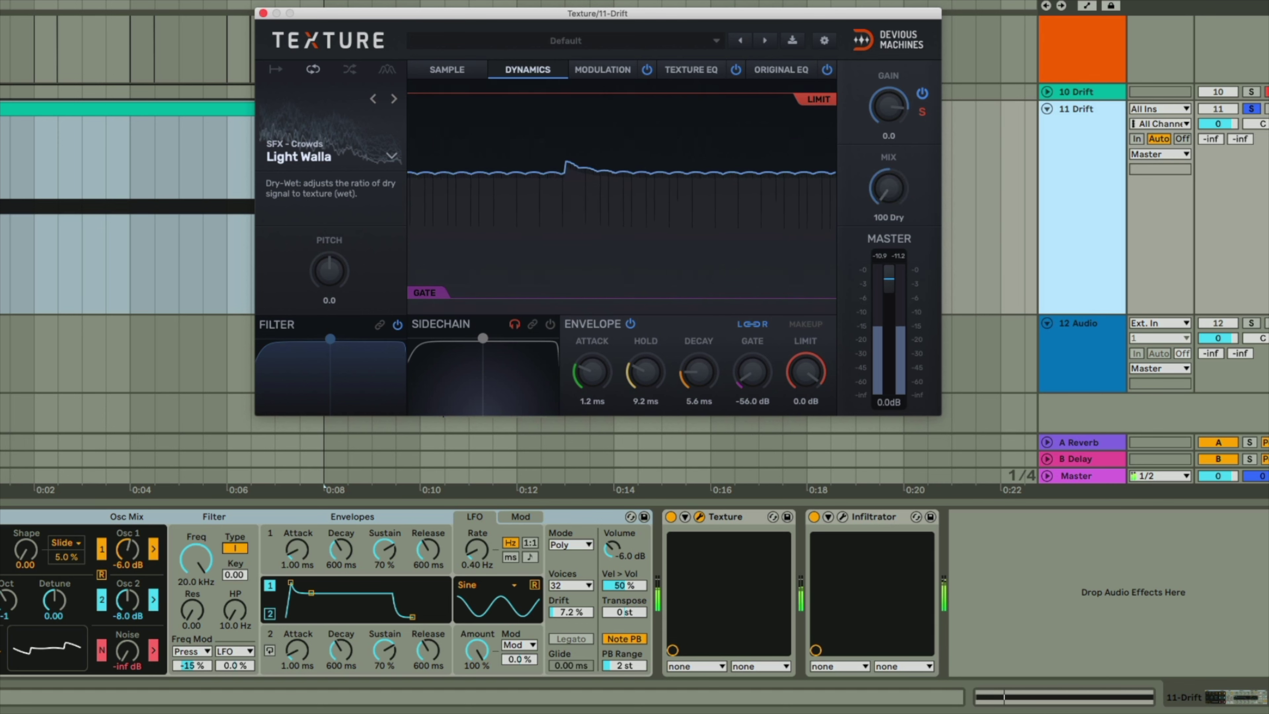
double_click(891, 191)
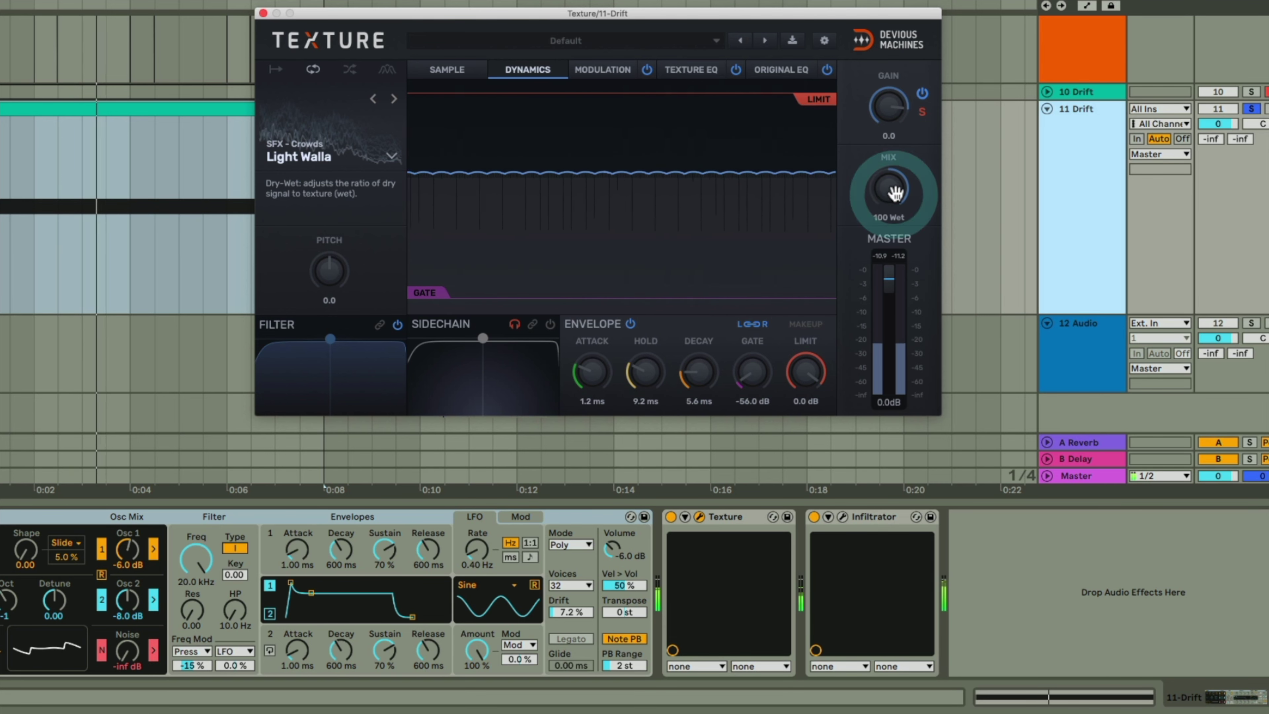
Step: Try Cosmic Drone and Orchestral Major noises, then settle on the Cave Water ambience
left_click(329, 158)
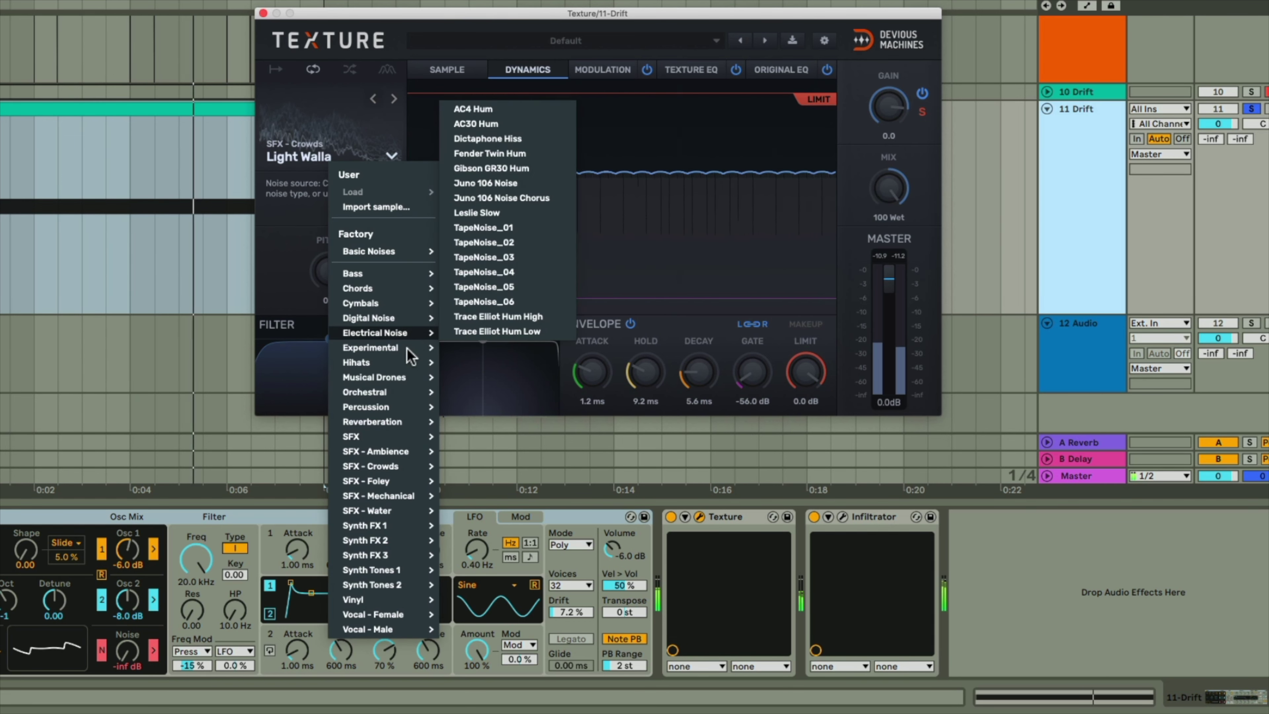
mouse_move(399, 377)
left_click(467, 64)
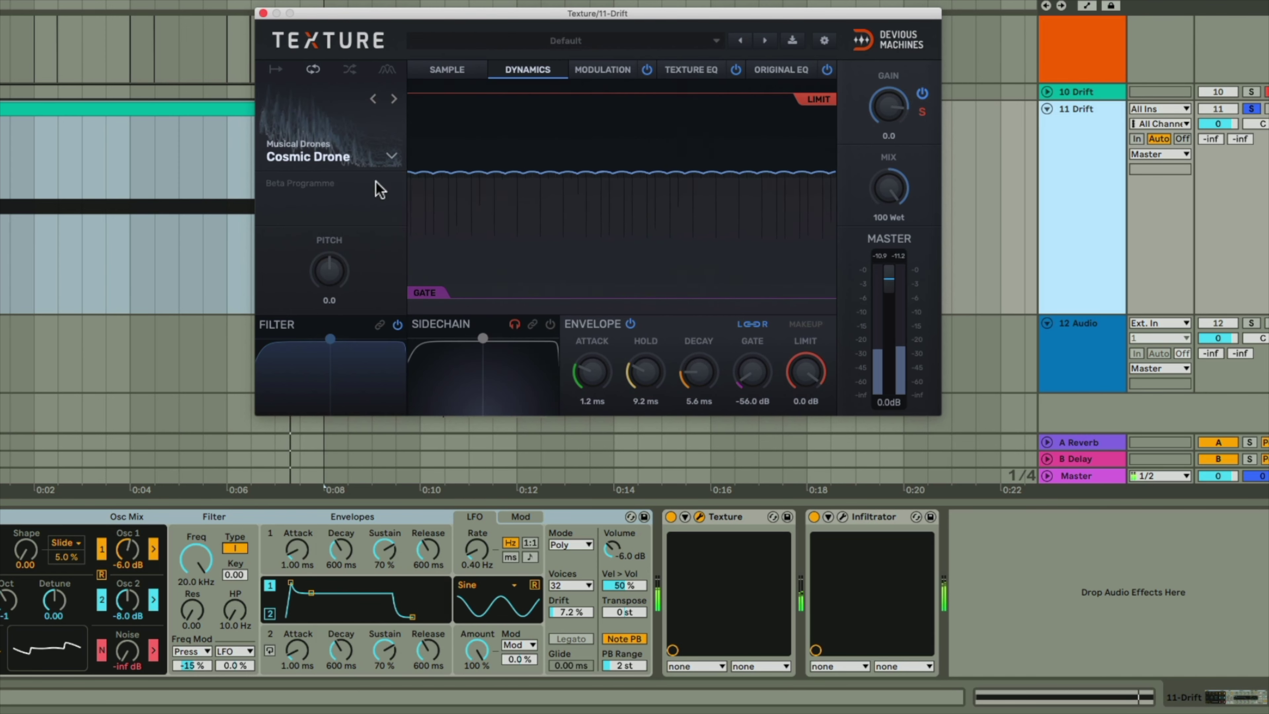
left_click(326, 159)
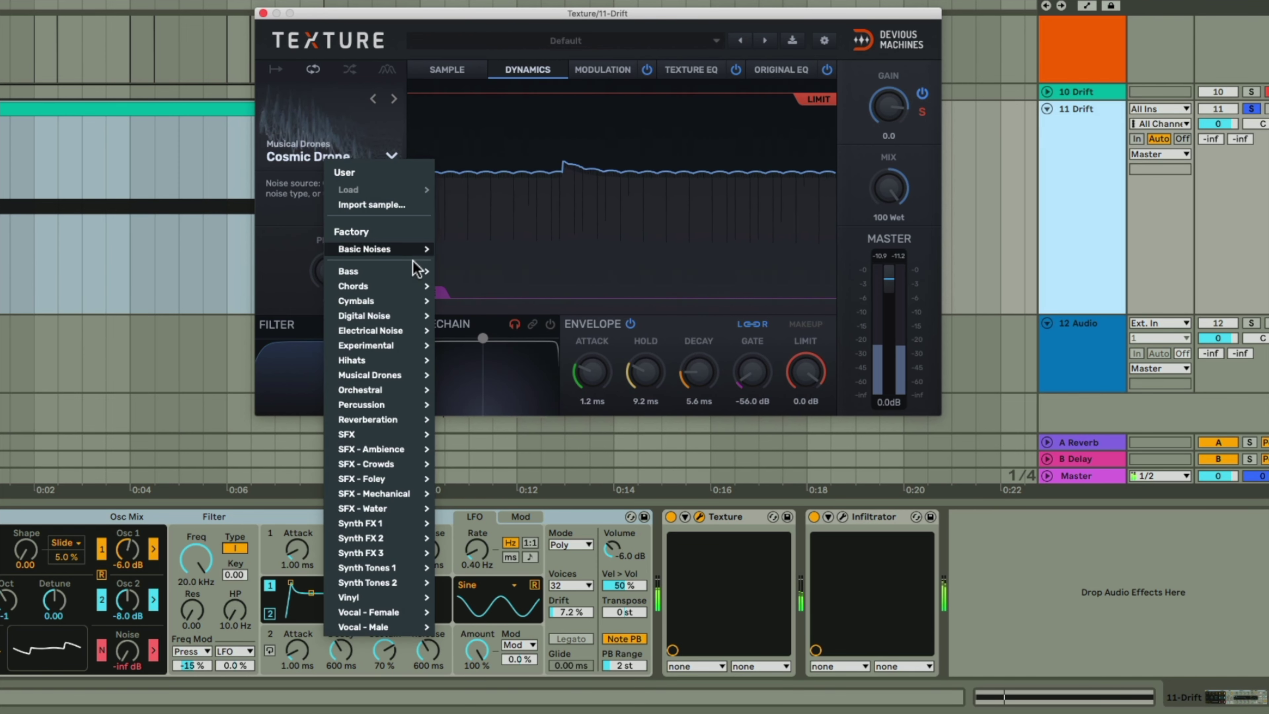
mouse_move(401, 284)
left_click(514, 373)
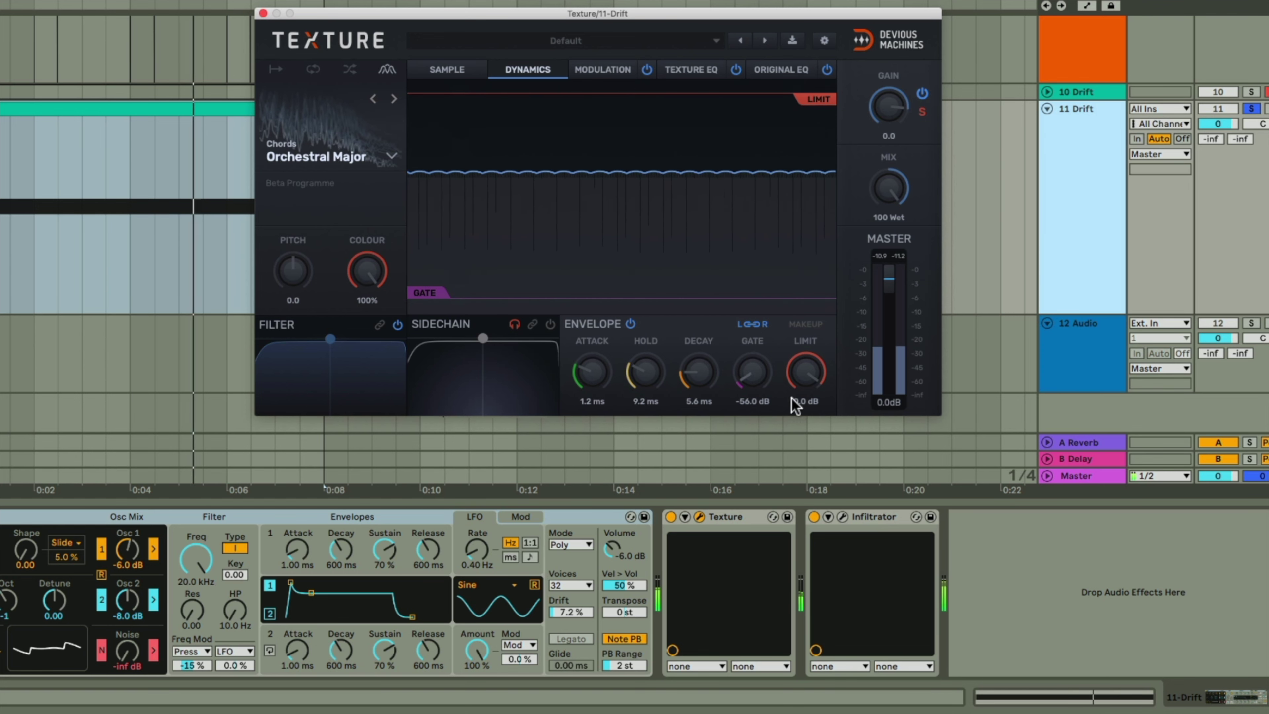
left_click(348, 159)
mouse_move(400, 447)
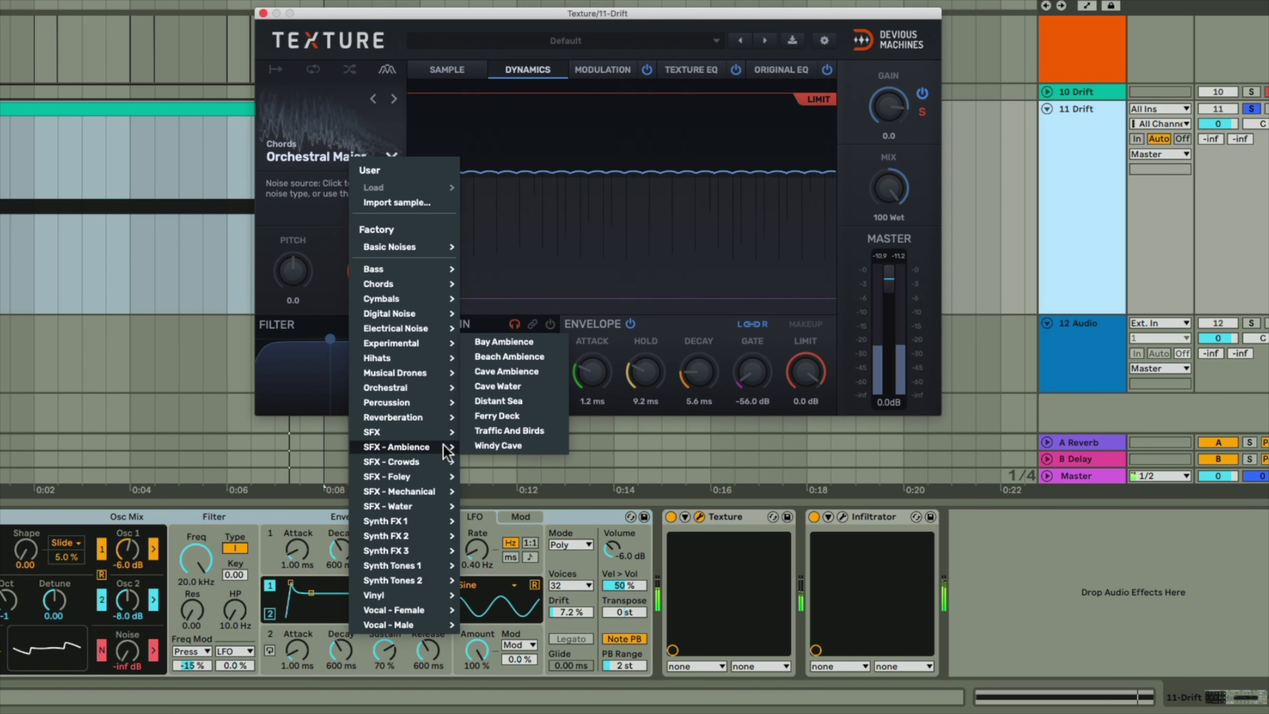
left_click(500, 386)
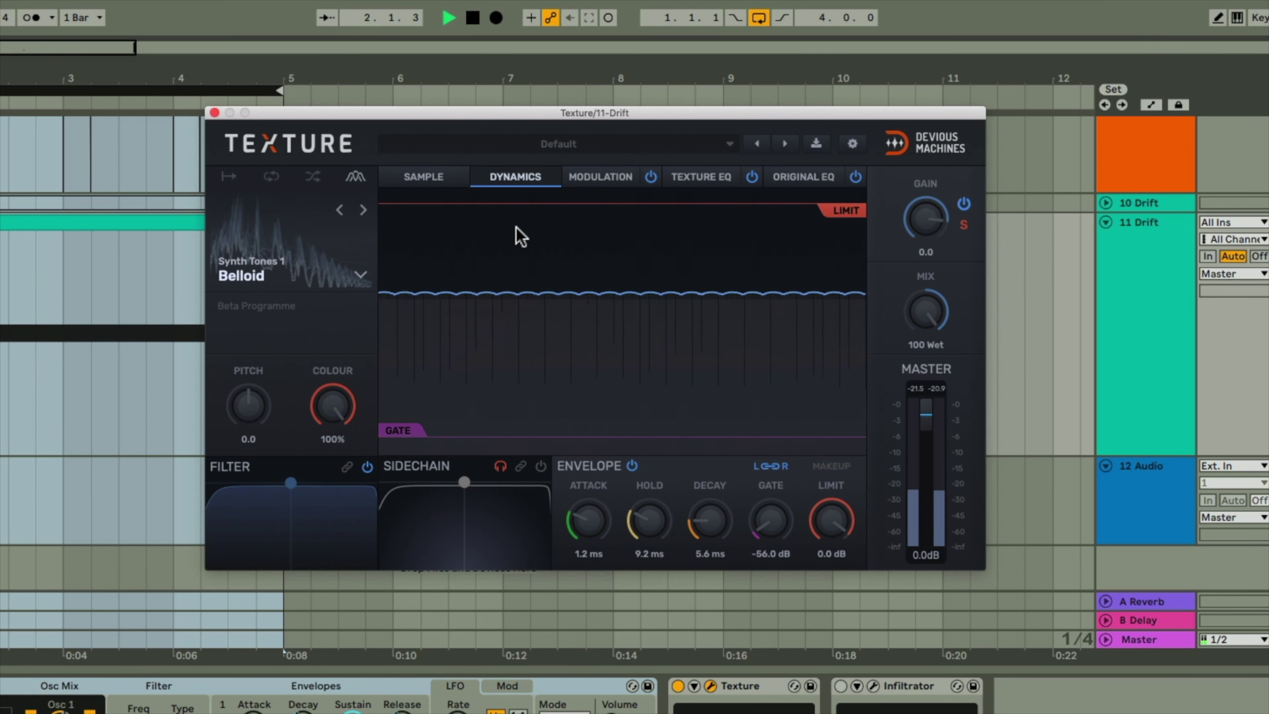
Step: Set Texture's LFO to a Saw+ shape at speed 4, modulating pitch by 16.4
left_click(602, 177)
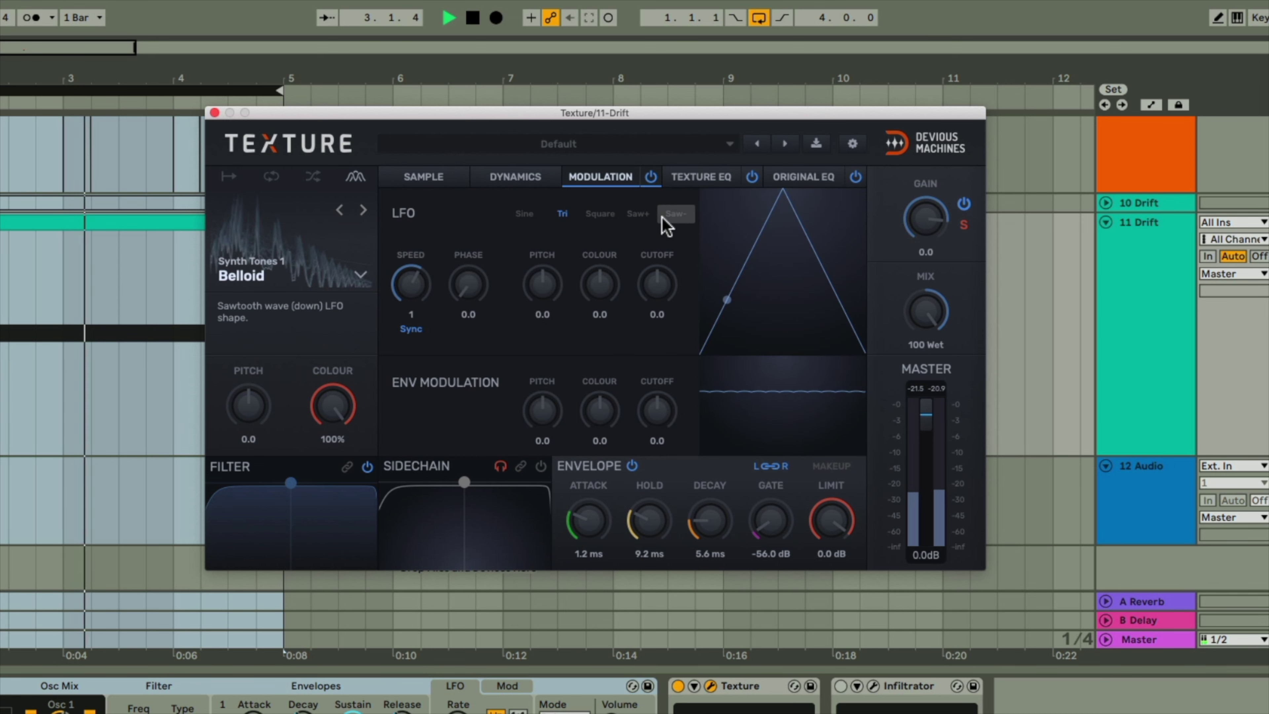
left_click(638, 213)
left_click_drag(411, 282, 410, 264)
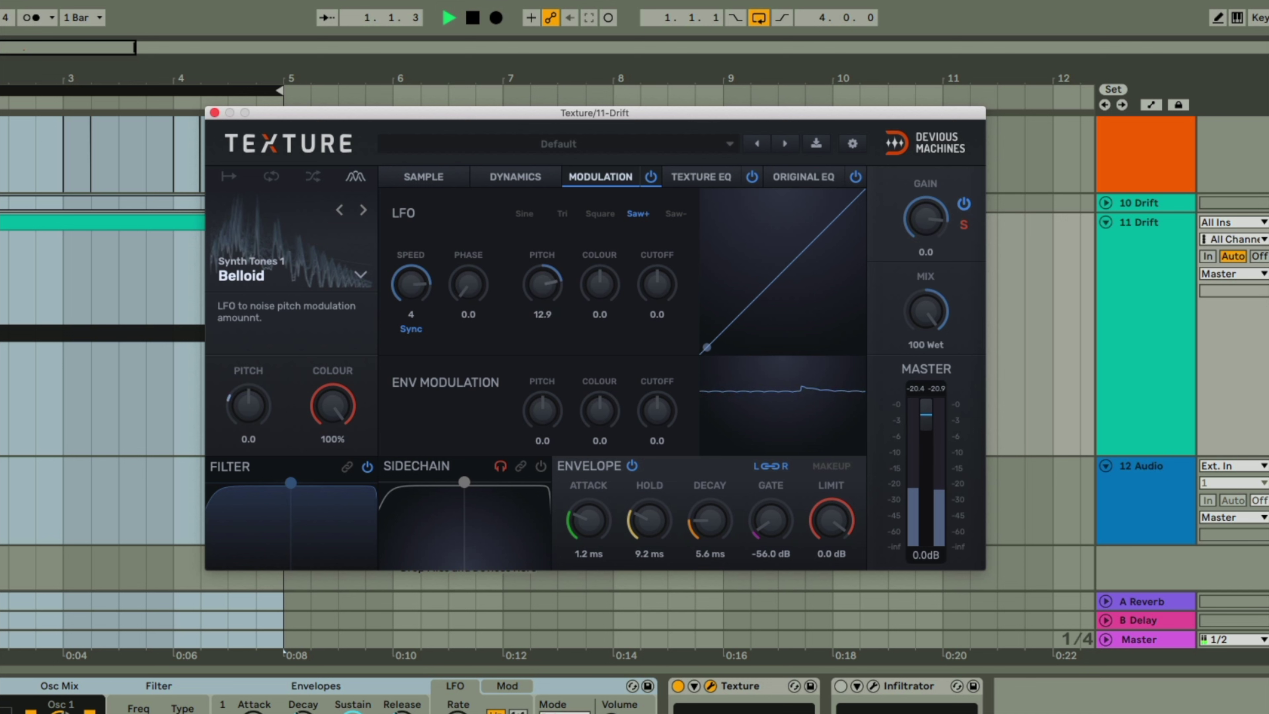
left_click_drag(541, 283, 542, 285)
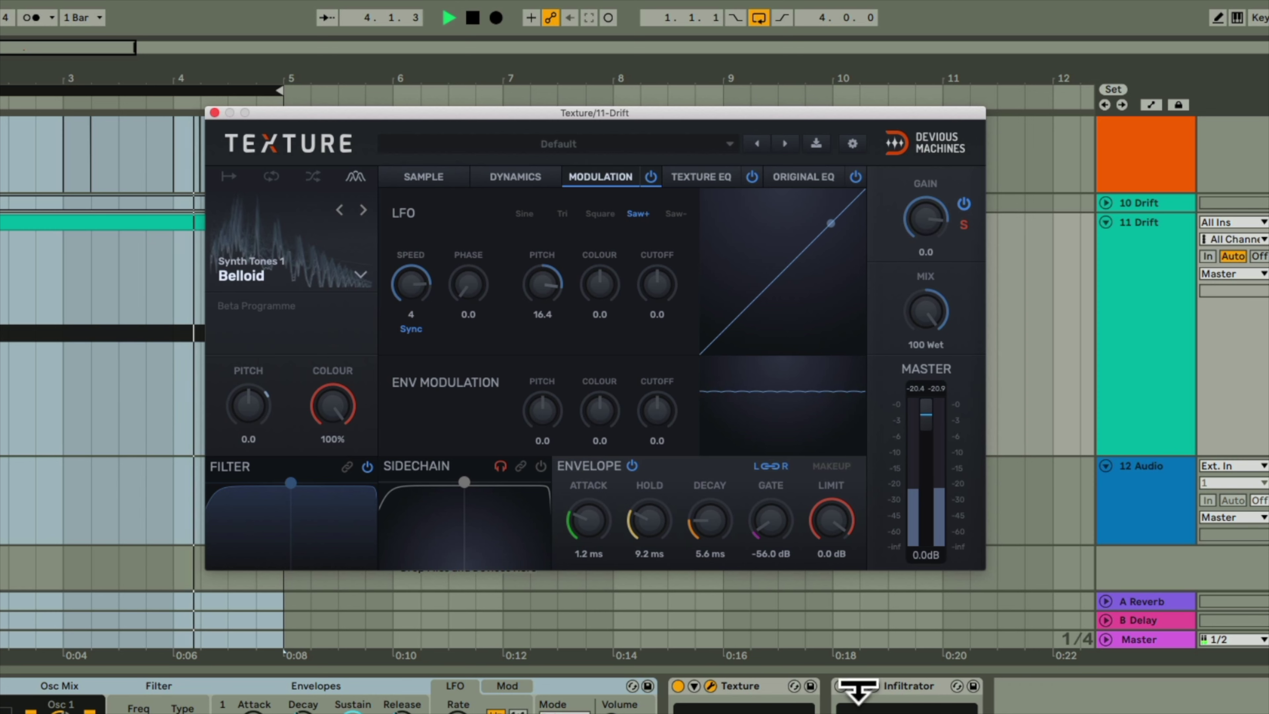
Step: Review the Drift Infiltrator's Phaser and Reflect effects, then place the insert point at 2.1.3 in the vocal clip
left_click(873, 685)
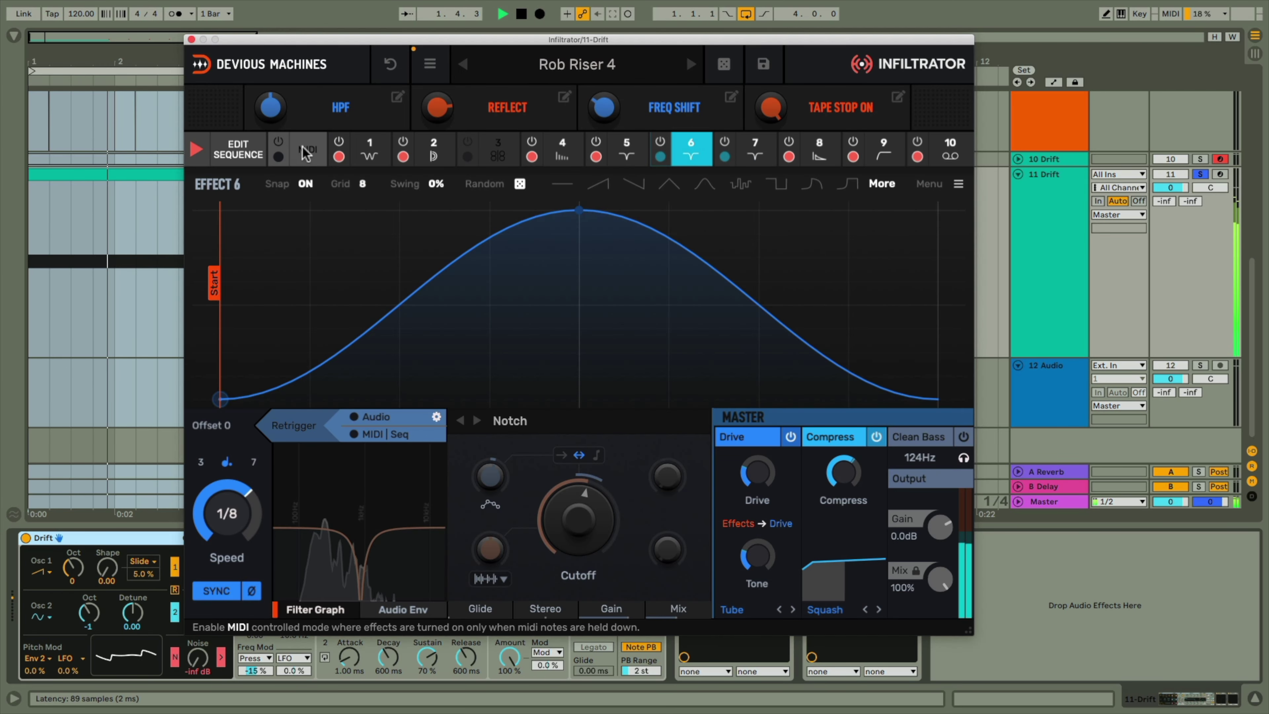
left_click(364, 151)
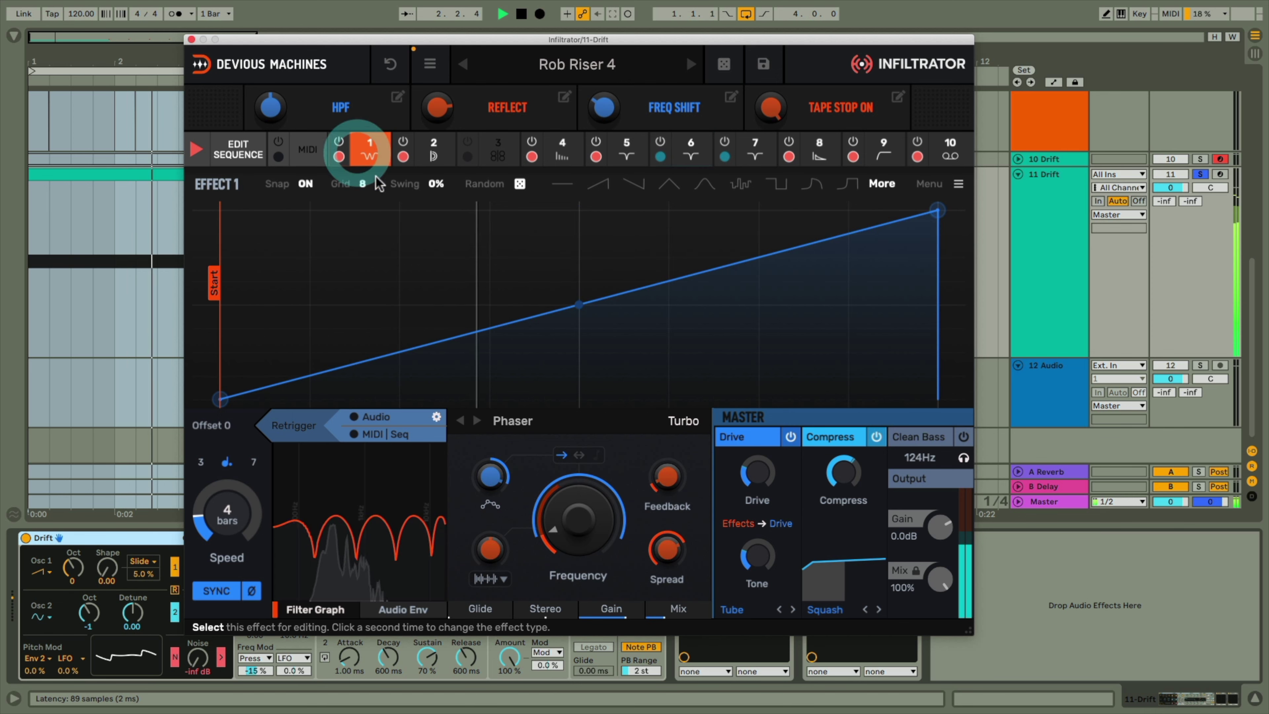
left_click(444, 155)
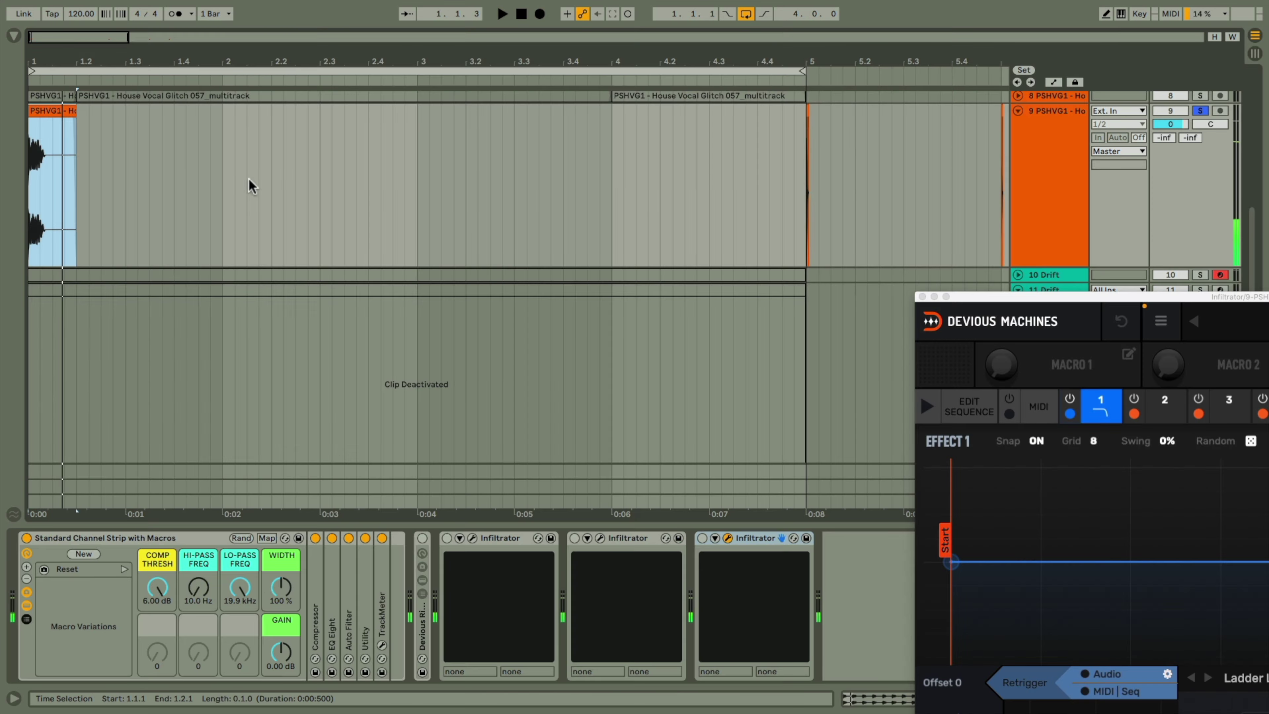
left_click(242, 181)
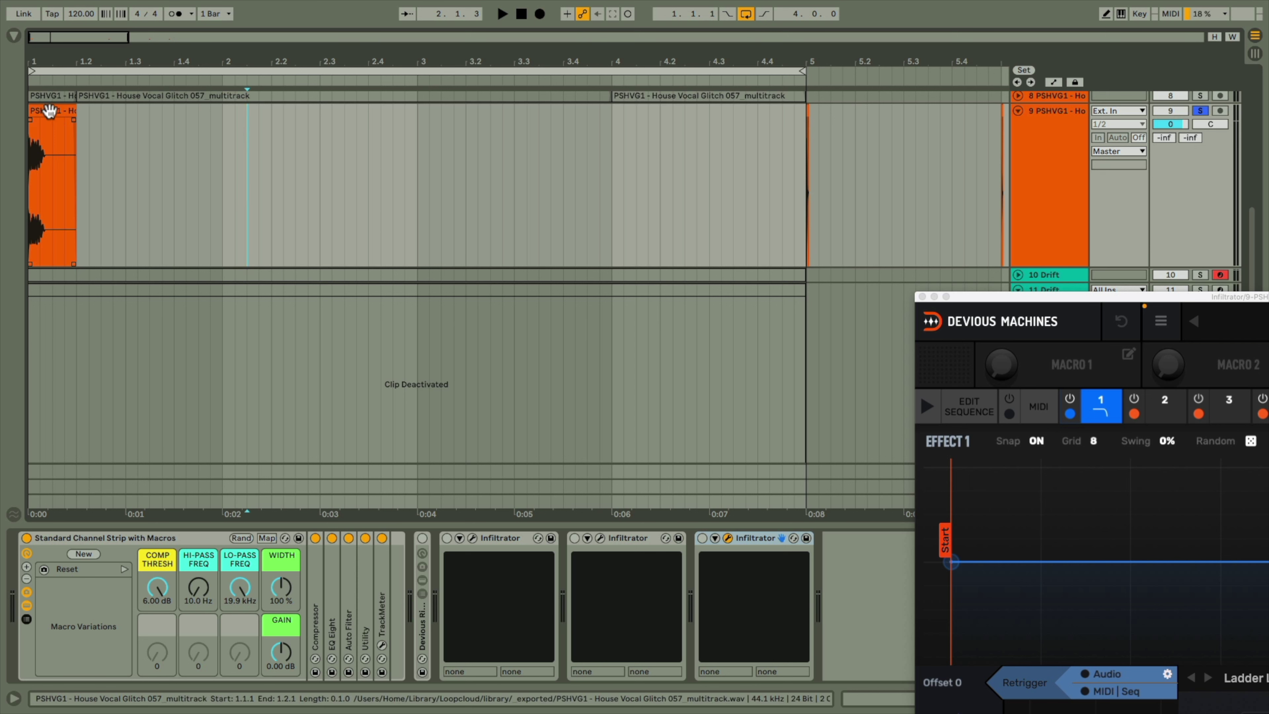
Step: Select the vocal clip's first bar, start playback, and copy it to bar 2 and further along
left_click_drag(29, 191, 76, 187)
key("space")
left_click_drag(60, 131, 250, 133)
left_click_drag(250, 133, 630, 116)
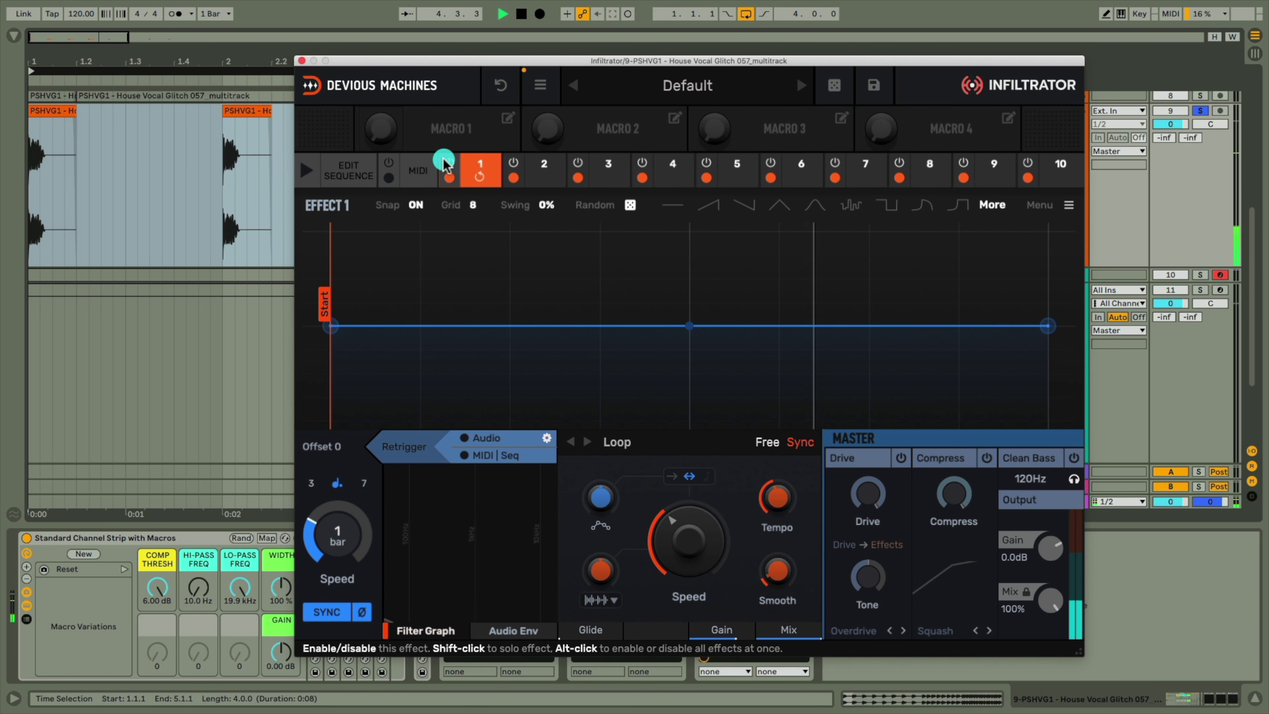
Step: Keep effect 1 as Loop with tempo 1/1 and speed 1/4, and set a 4-bar envelope lowered to zero
left_click(475, 177)
left_click(475, 177)
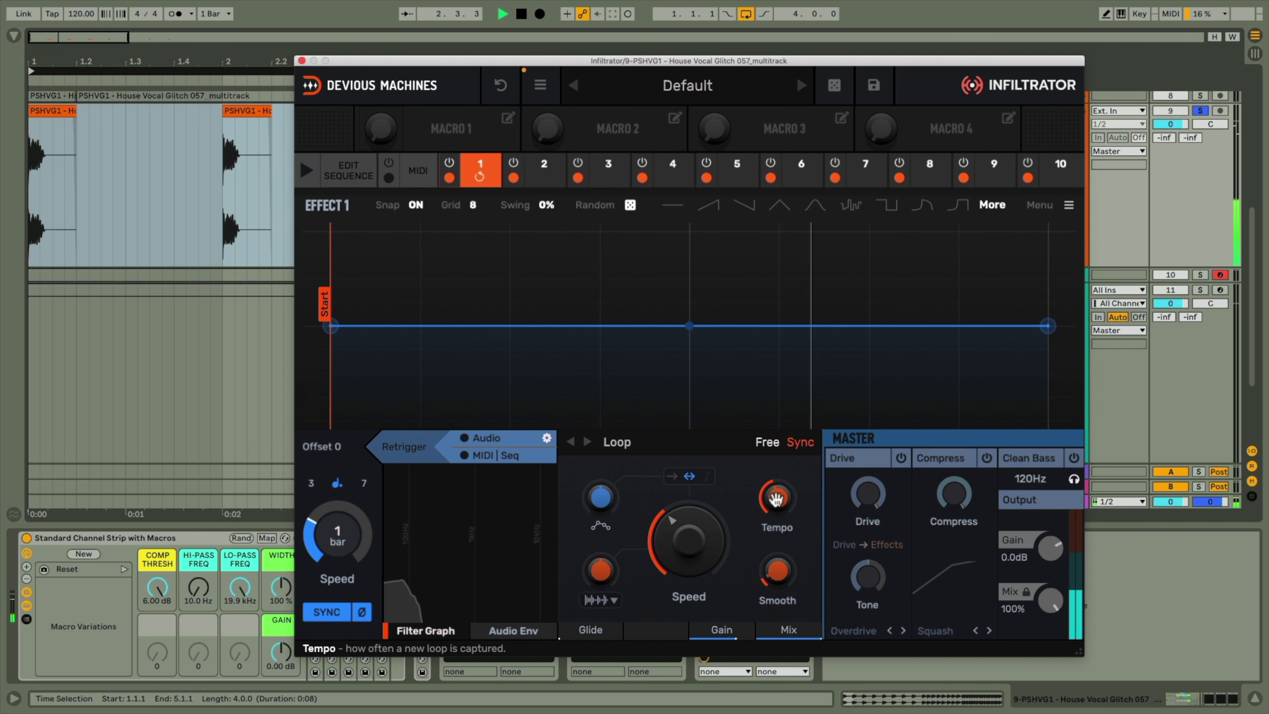
left_click_drag(777, 497, 777, 524)
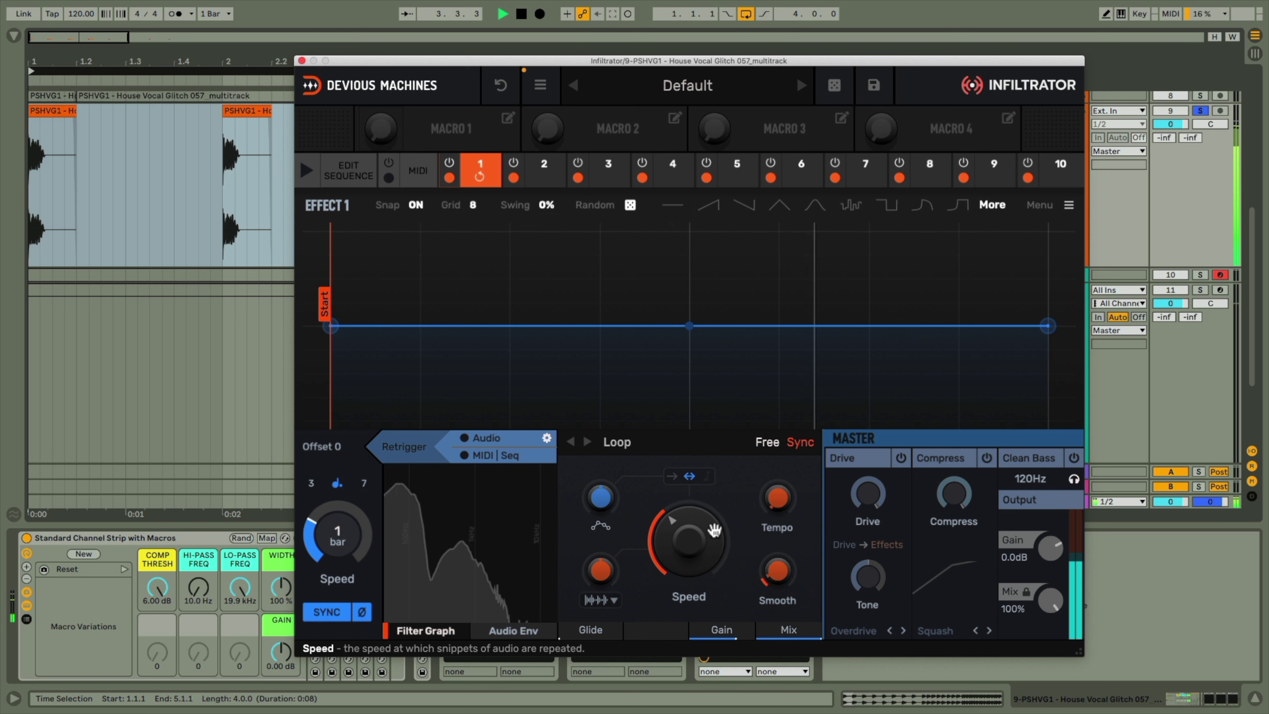
left_click_drag(688, 539, 688, 559)
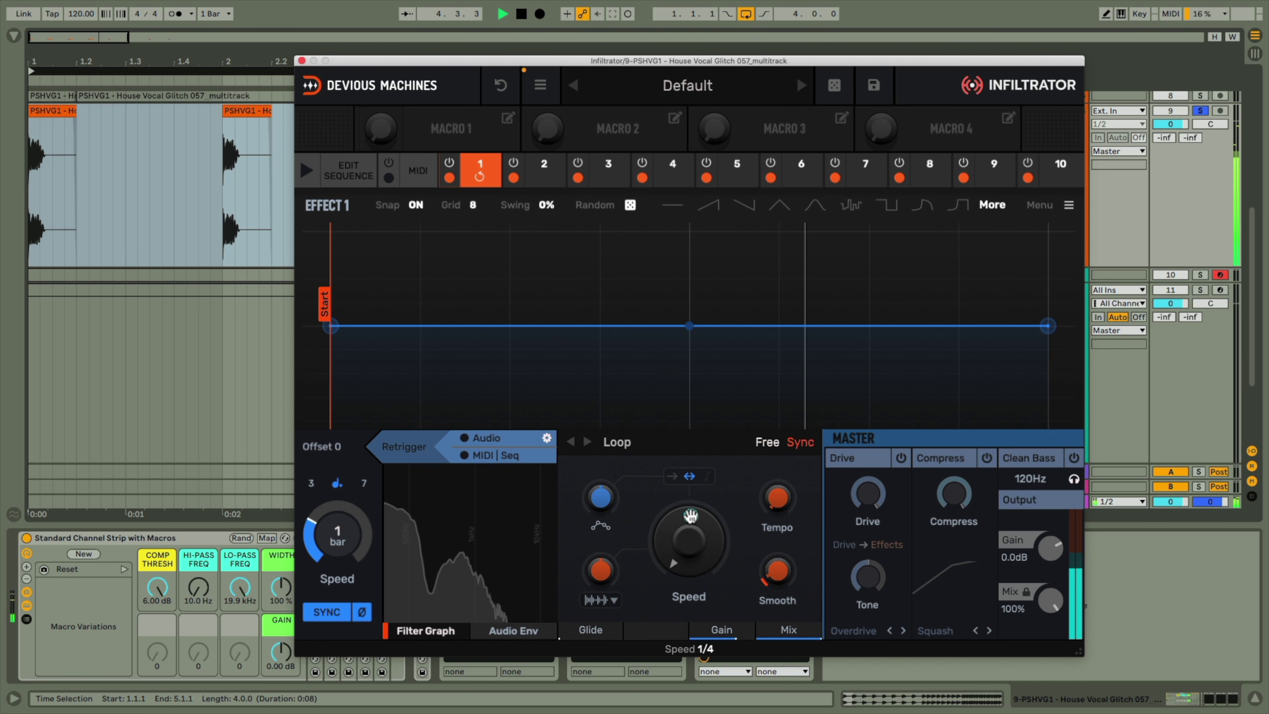
left_click_drag(337, 535, 337, 550)
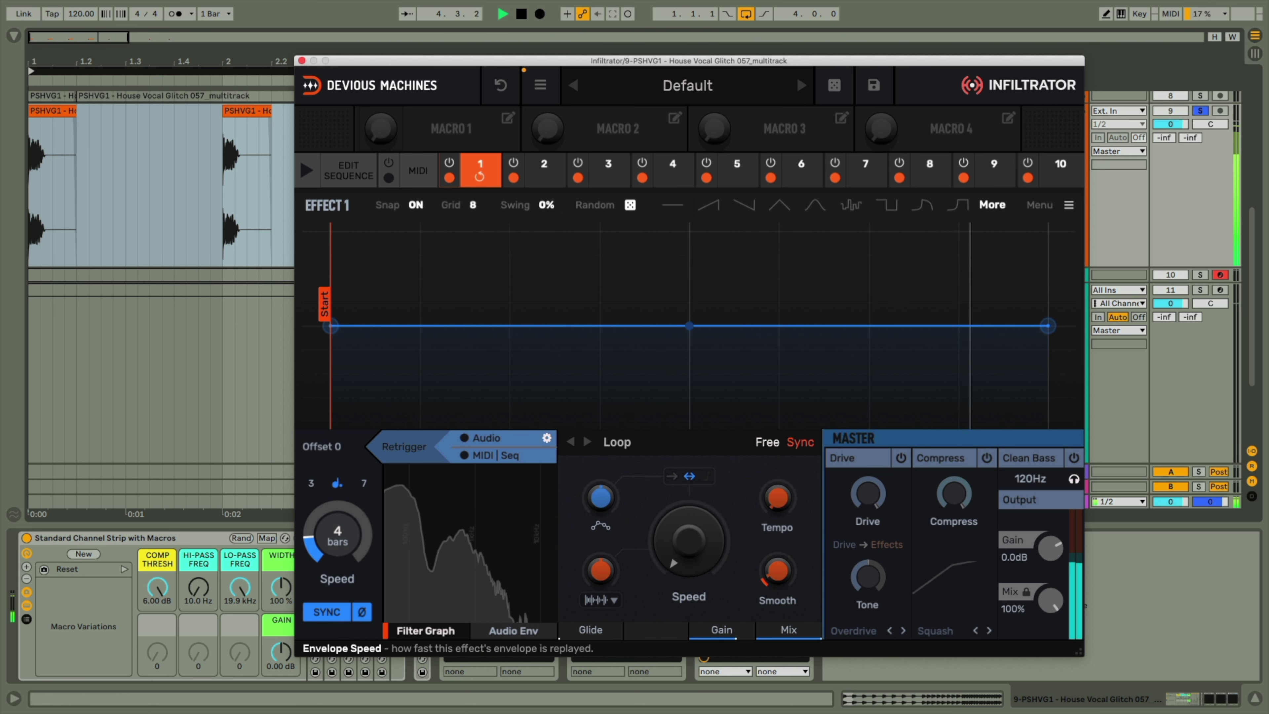
left_click_drag(330, 325, 330, 420)
left_click_drag(1047, 326, 1047, 420)
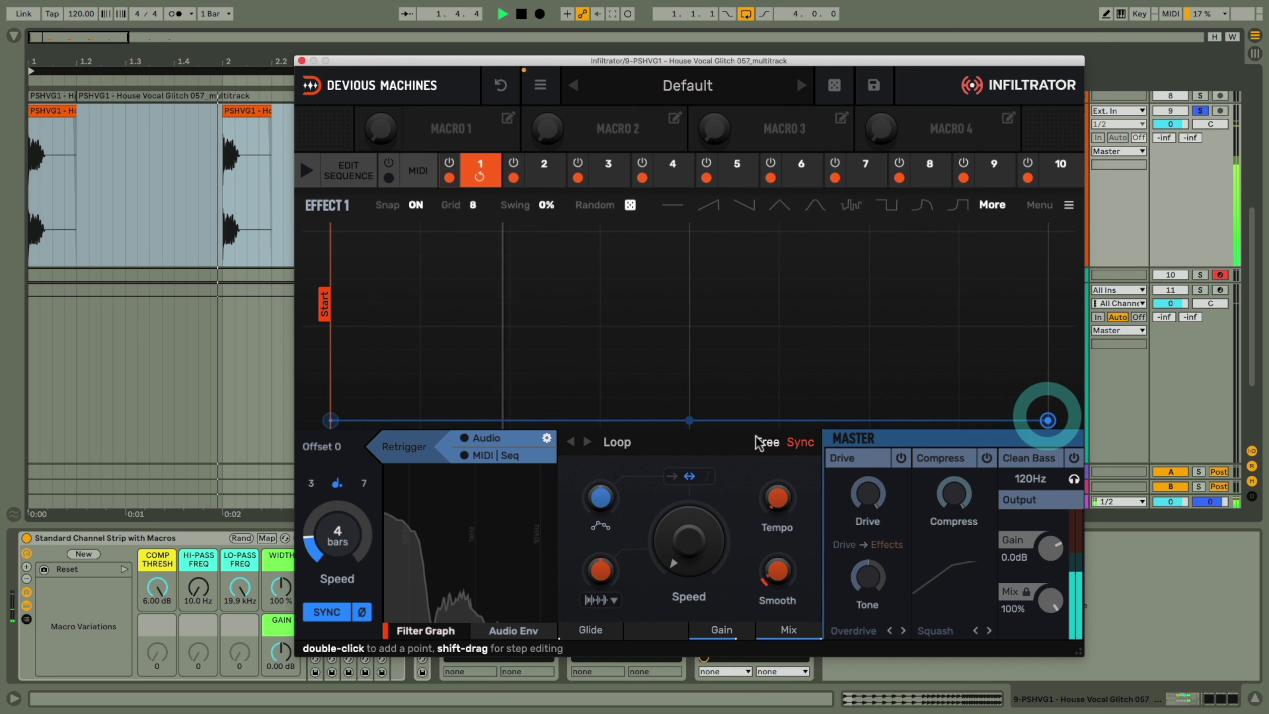
Step: Enable Unipolar and shape the Loop envelope into two rising steps
left_click(673, 476)
double_click(688, 420)
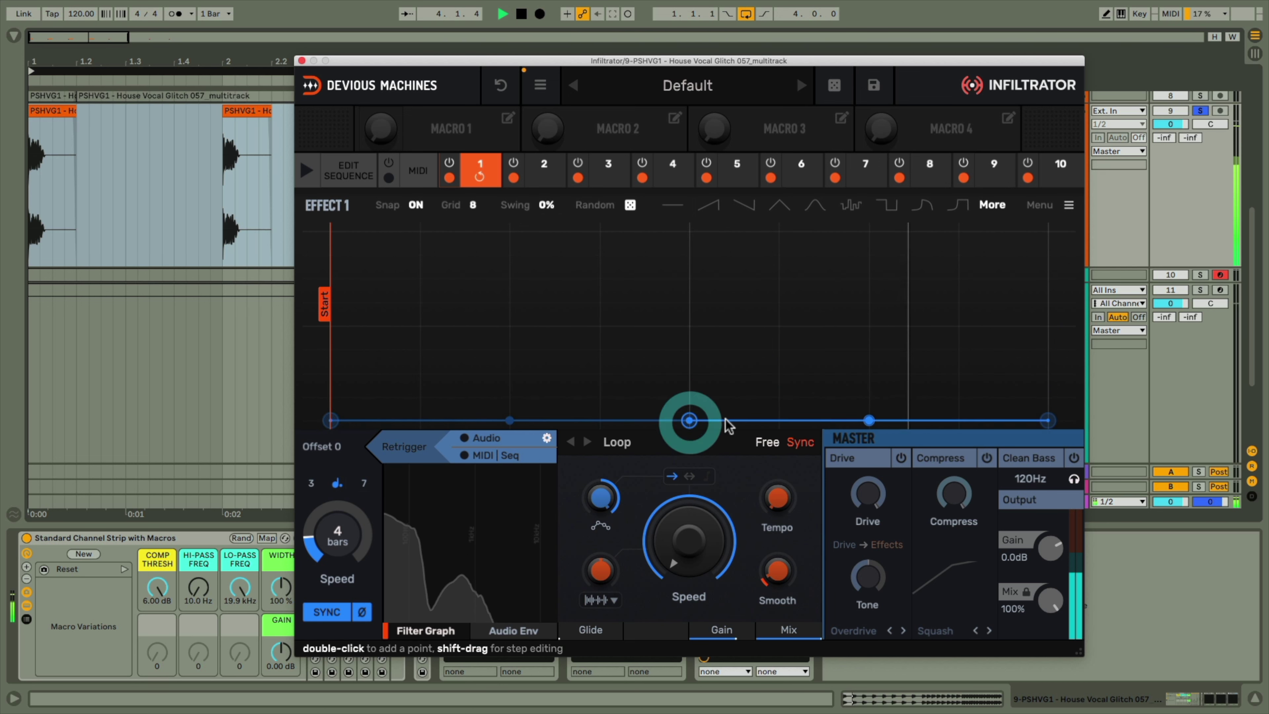
left_click_drag(689, 420, 689, 386)
double_click(829, 399)
left_click_drag(830, 399, 869, 385)
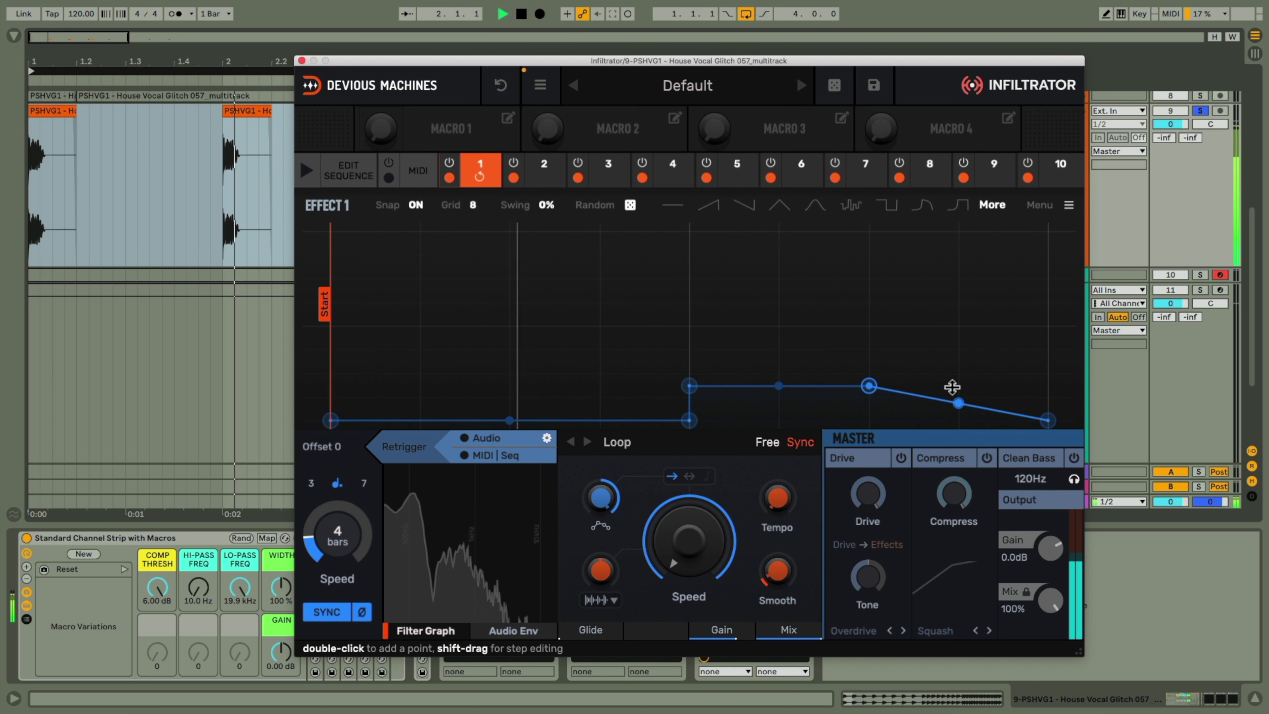
left_click_drag(946, 389, 935, 357)
Step: Raise the envelope's end point high and give the final rise a steep exponential curve
left_click_drag(1047, 420, 1048, 369)
left_click(1047, 352)
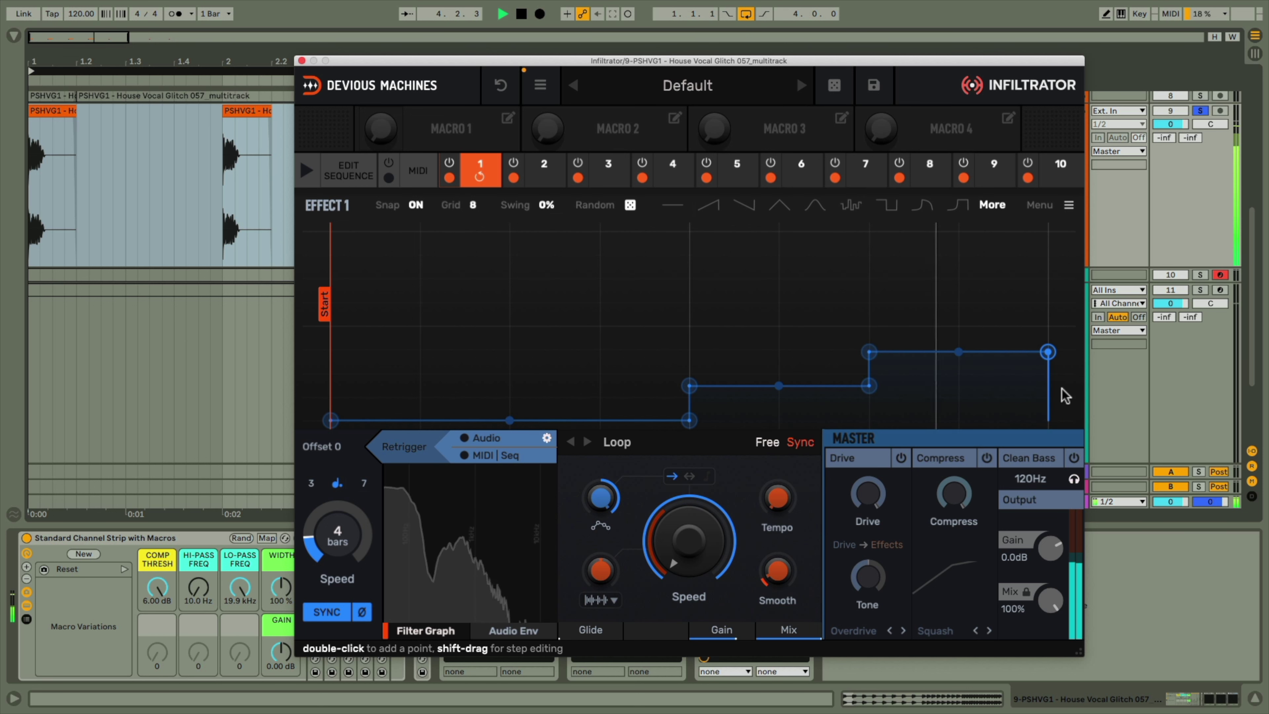
double_click(978, 354)
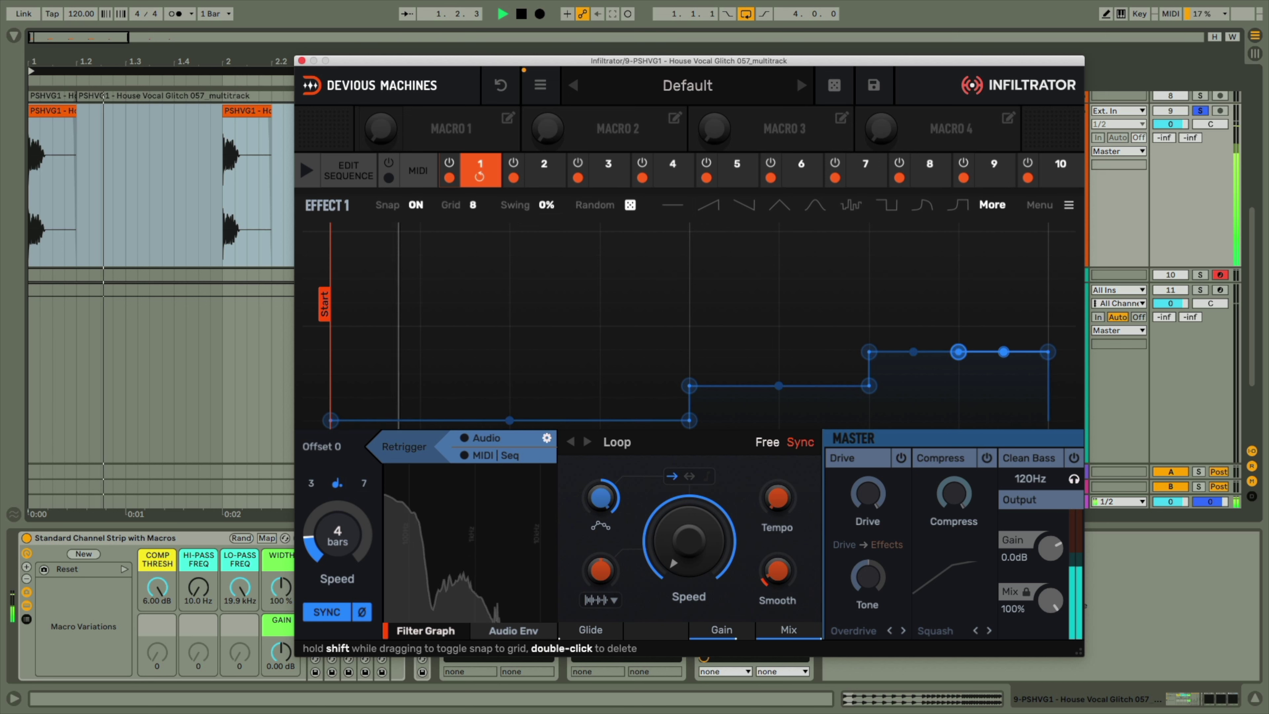
left_click_drag(1049, 353, 1047, 266)
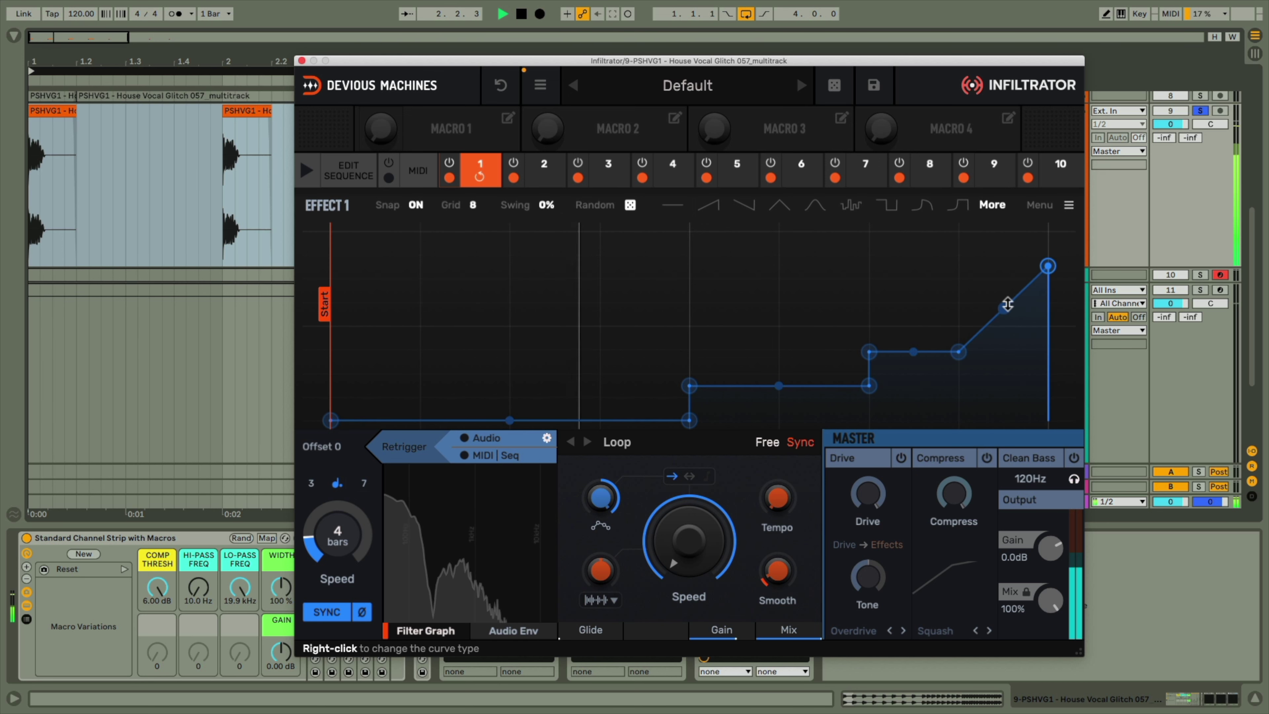
right_click(1003, 319)
left_click_drag(1004, 318, 1000, 331)
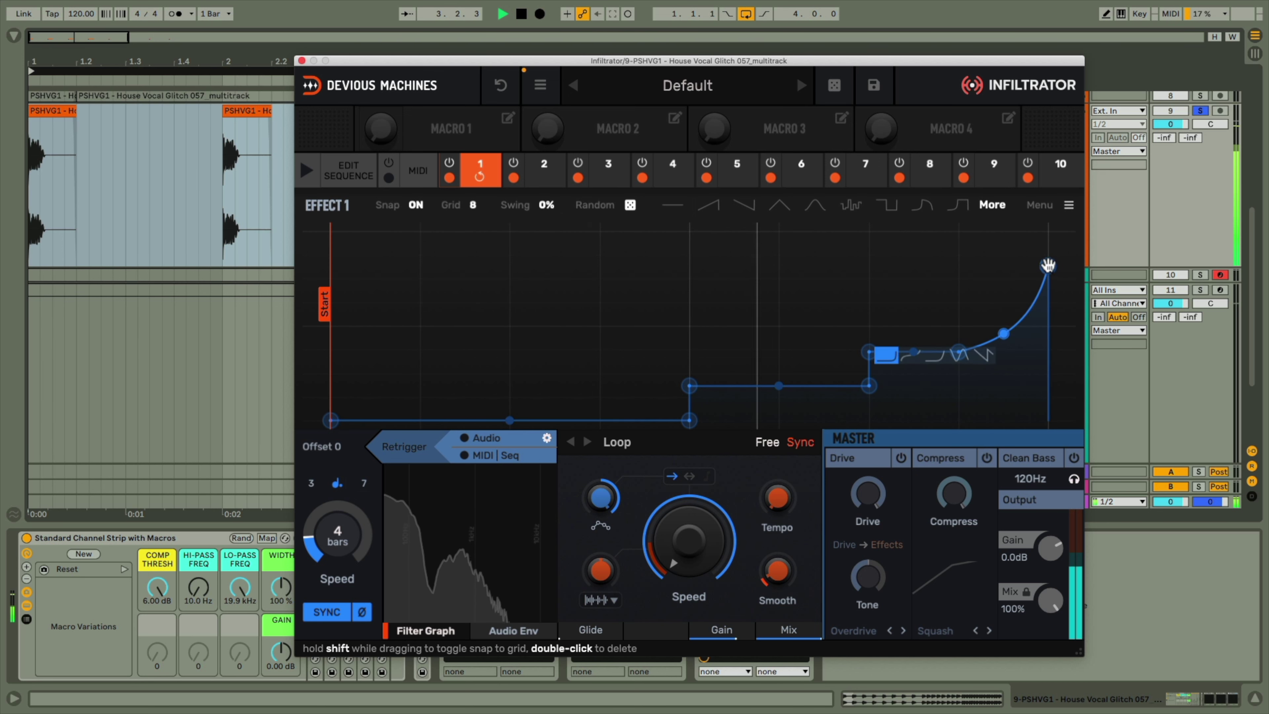
left_click_drag(1047, 264, 1047, 248)
right_click(1004, 332)
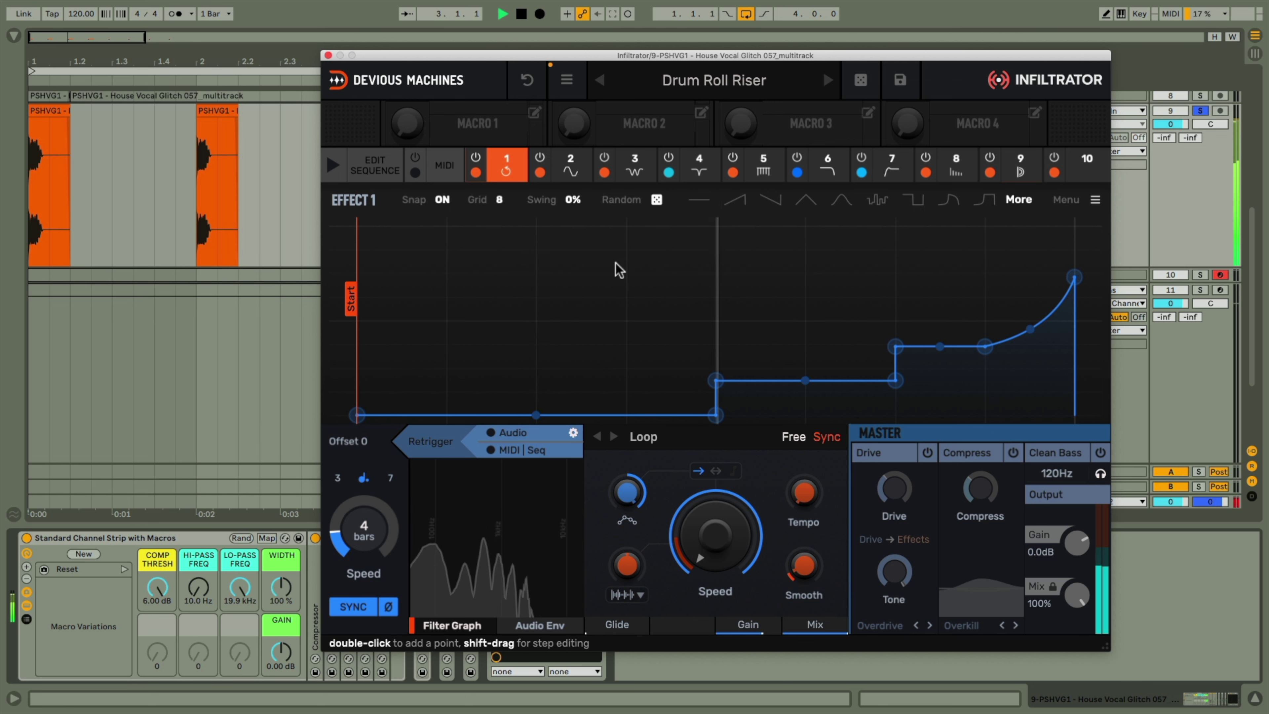
Step: Review effects 2–9 (Phaser, Notch, Comb, Ladder LP, Model-20 HP, Delay, Reflect), then enable master Drive and Compress
left_click(564, 172)
left_click(634, 170)
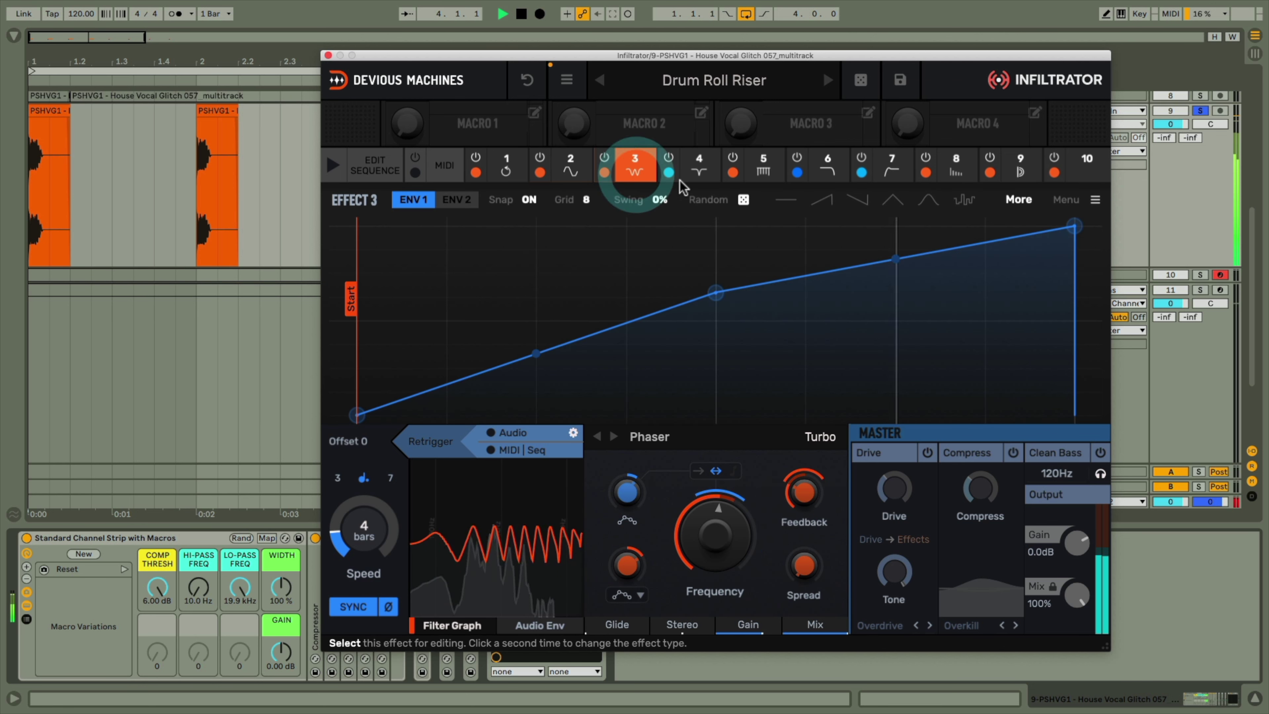
left_click(696, 172)
left_click(764, 170)
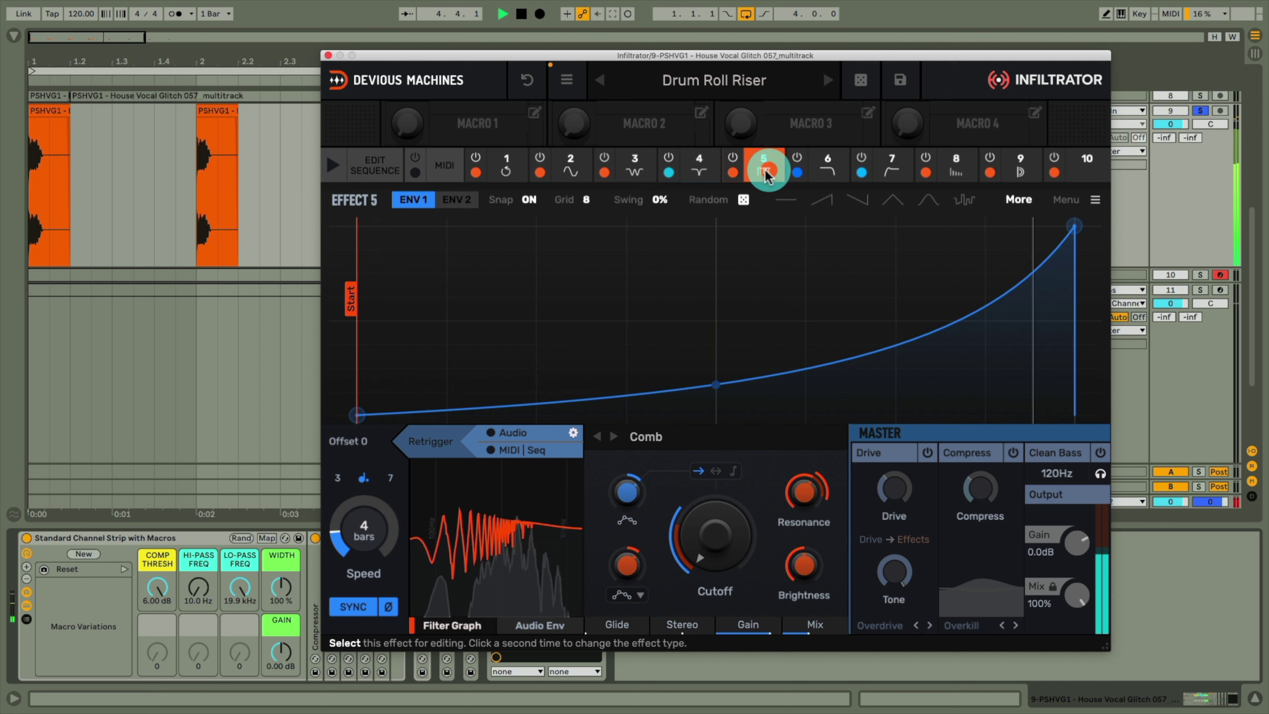
left_click(828, 170)
left_click(892, 172)
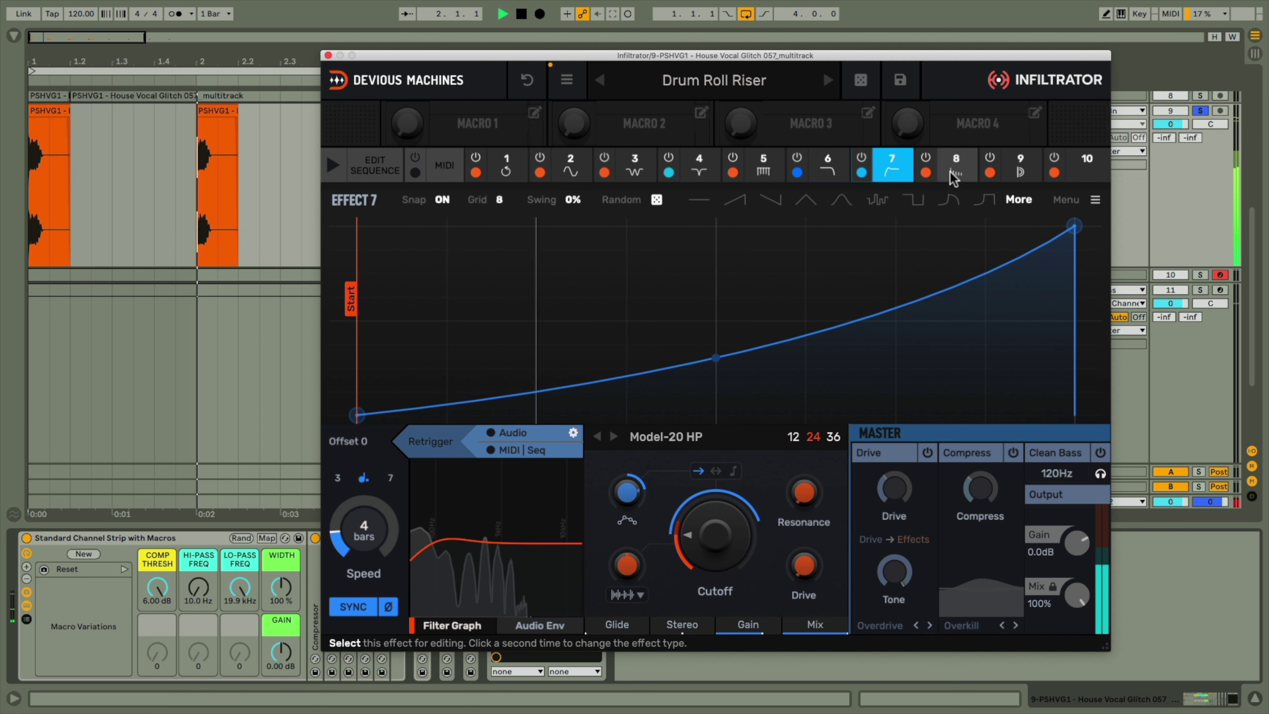
left_click(967, 175)
left_click(1028, 172)
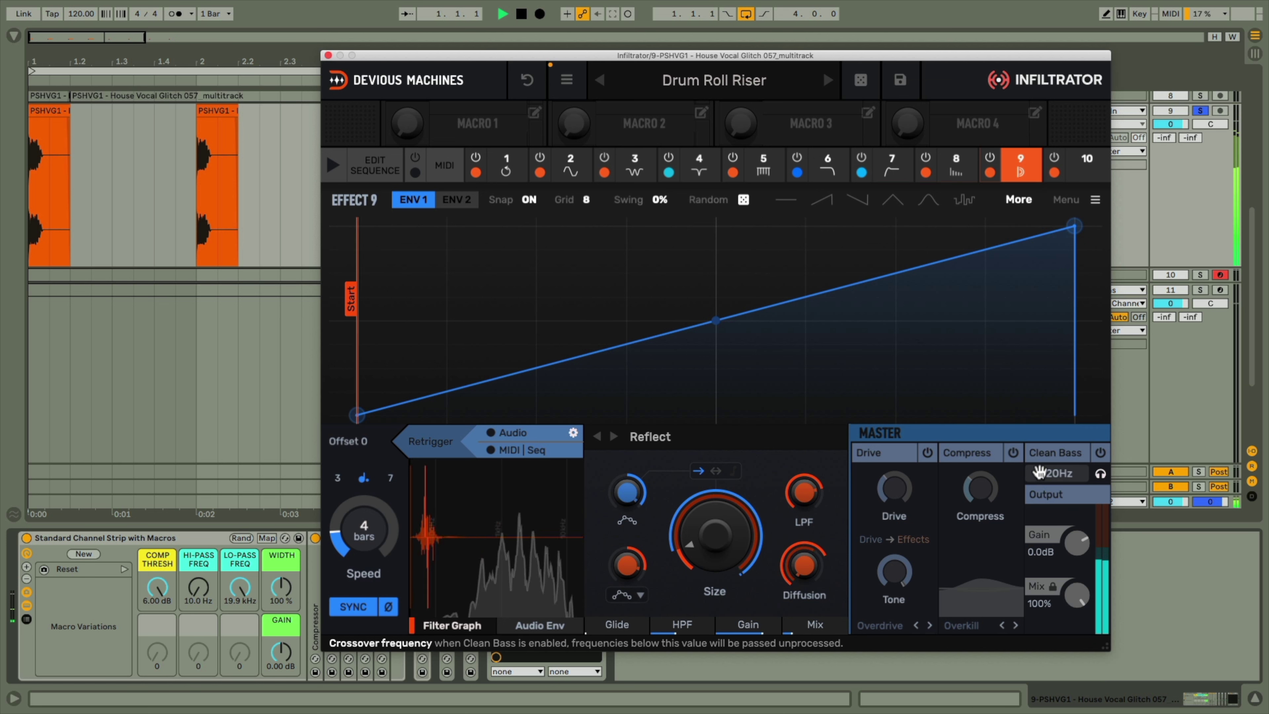
left_click(928, 454)
left_click(1013, 452)
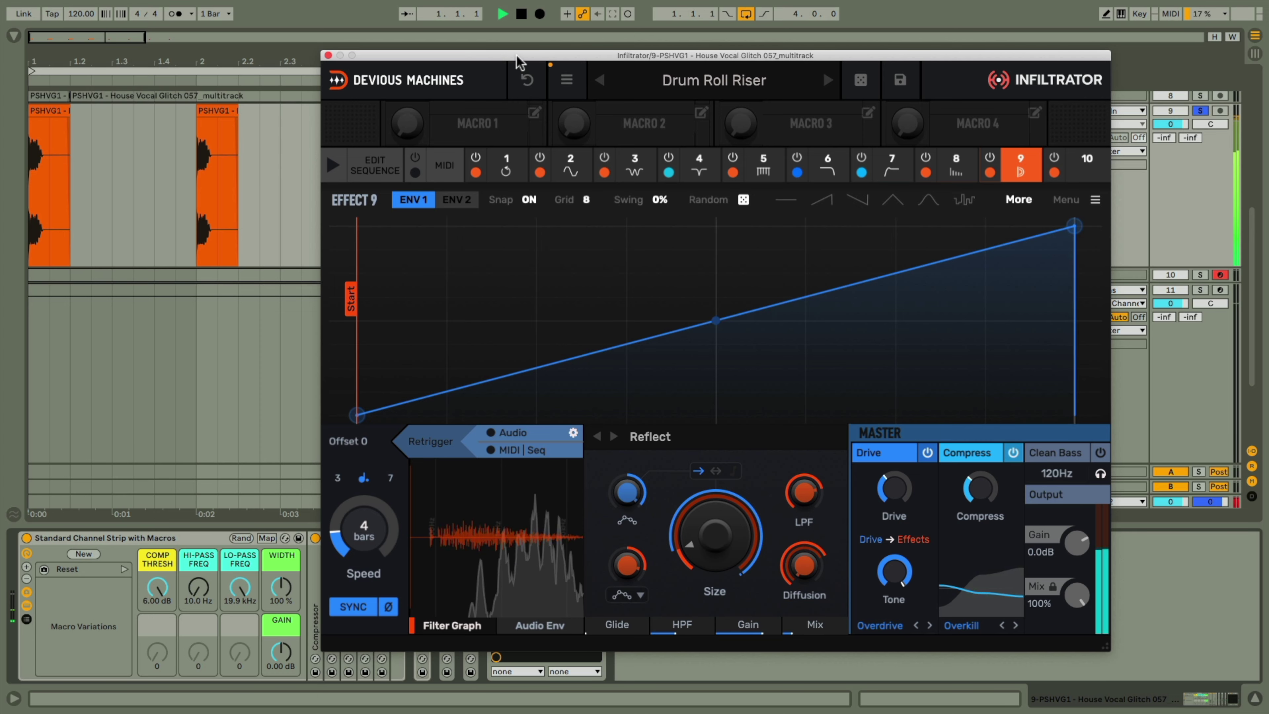
left_click_drag(539, 52, 925, 62)
left_click(494, 539)
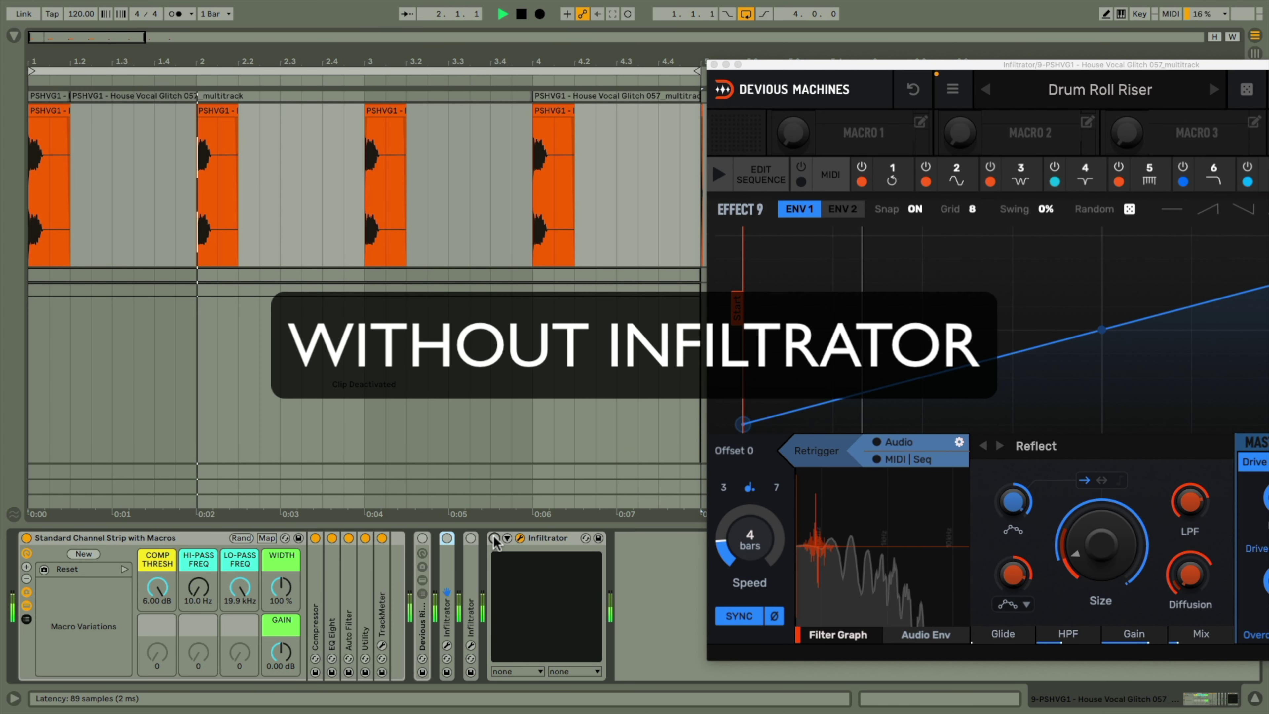
left_click(494, 538)
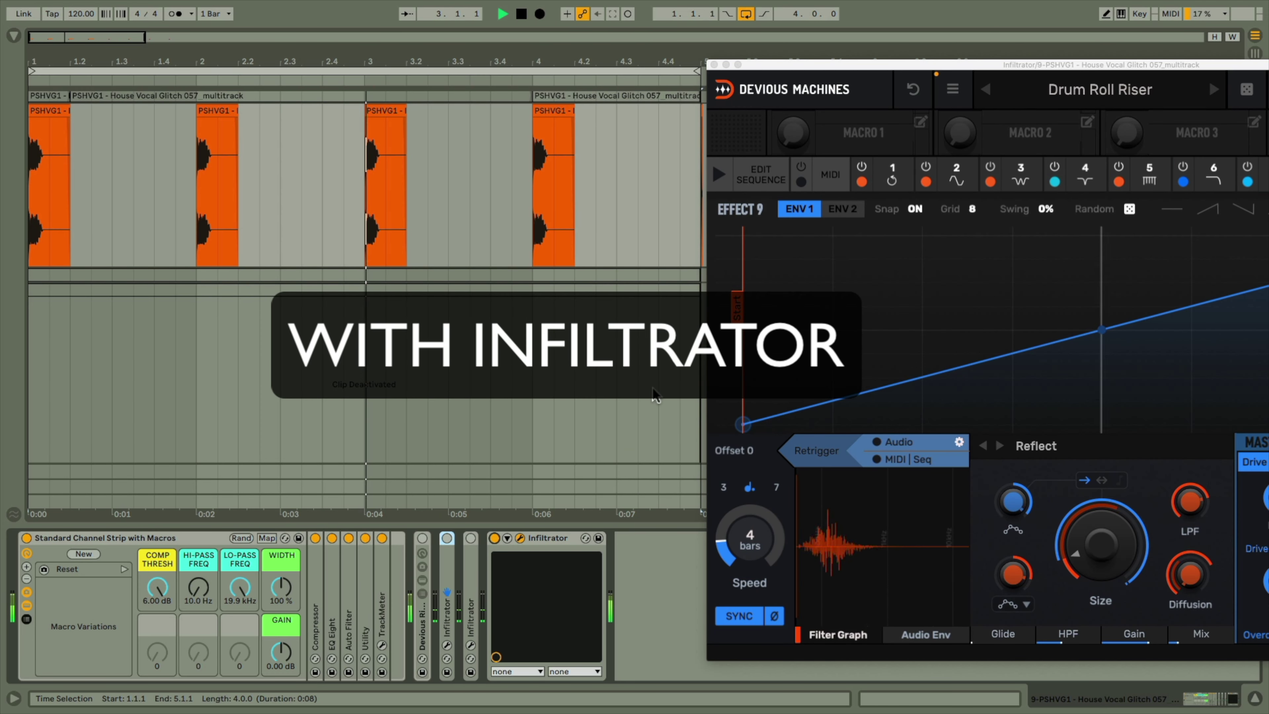
left_click_drag(848, 64, 428, 50)
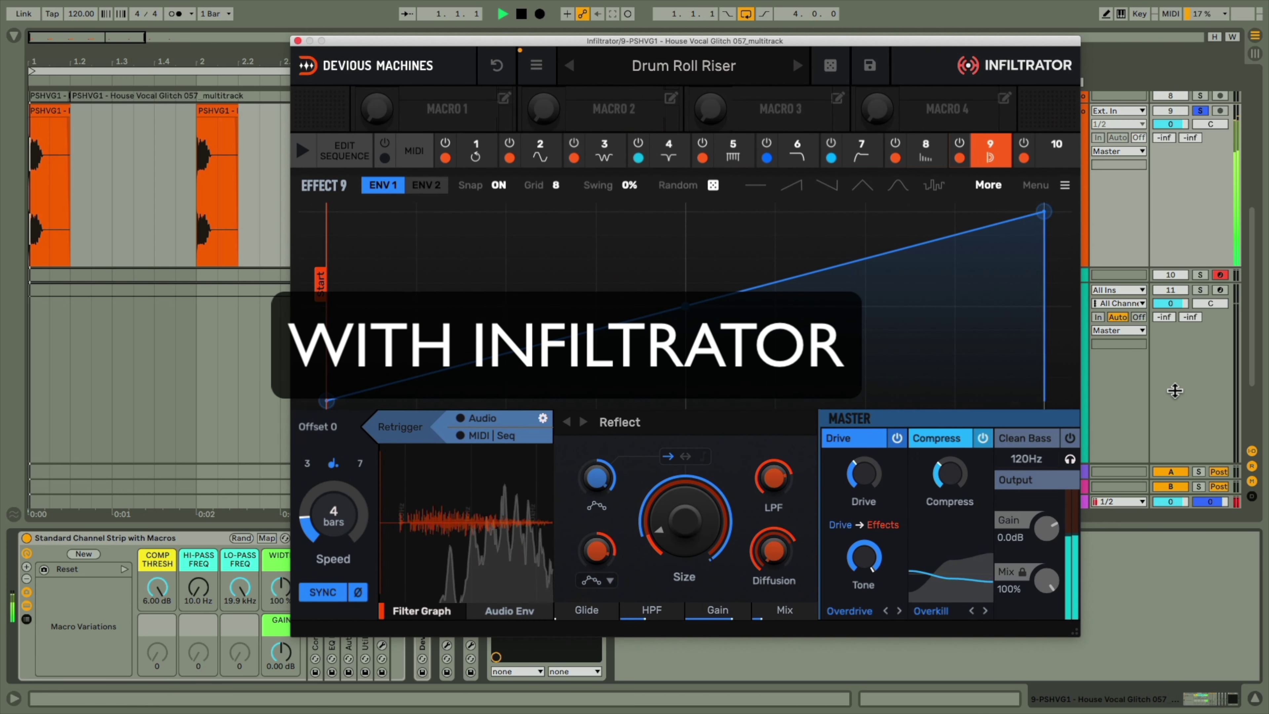